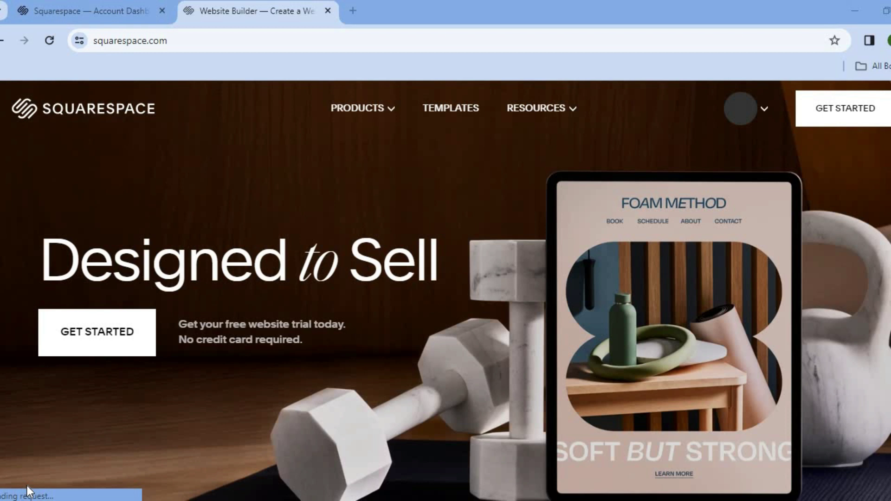
# Step: Use GET STARTED on the Squarespace home page to reach the website templates
pyautogui.click(122, 355)
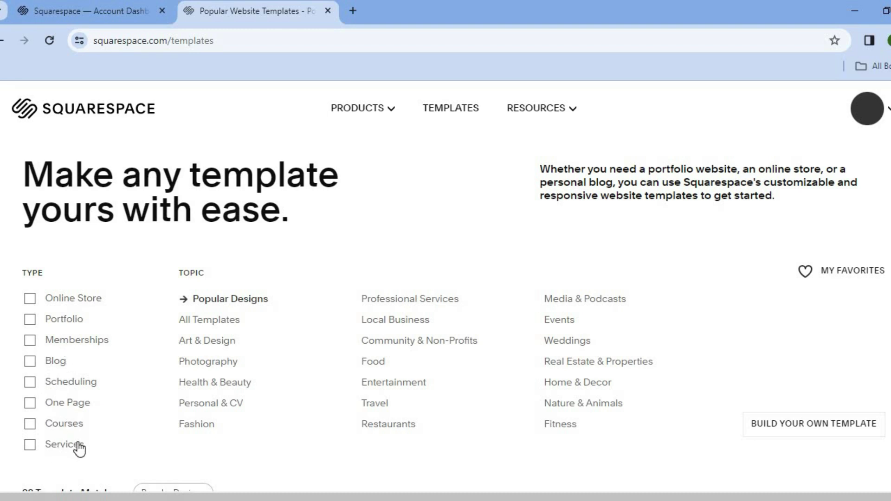
# Step: Filter the templates to the Services type and open the DEGRAW template preview
pyautogui.click(29, 445)
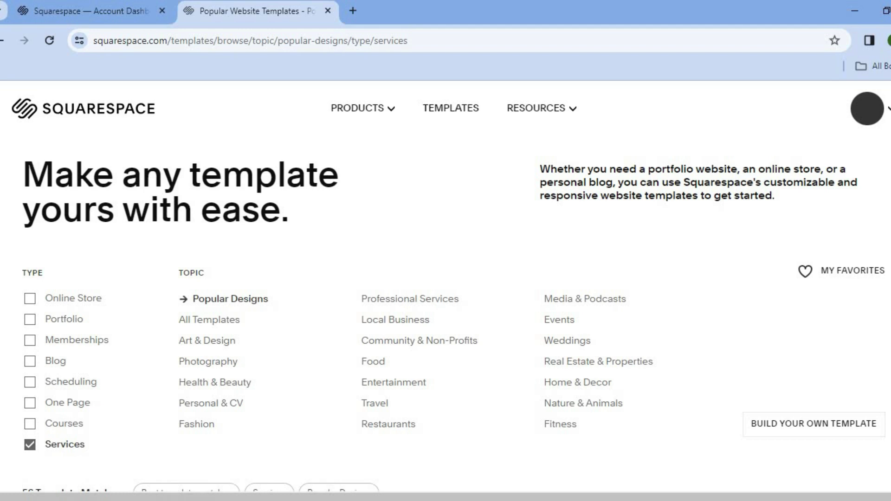
pyautogui.scroll(-8, 446, 285)
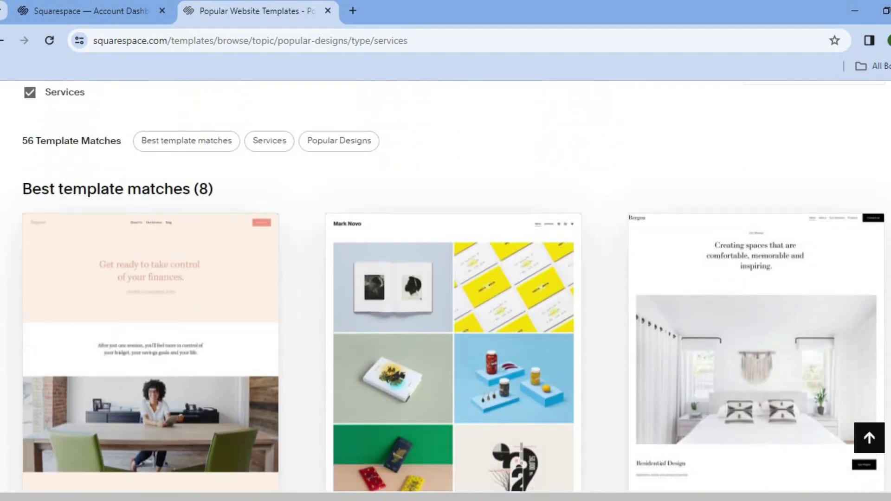
pyautogui.scroll(-5, 445, 285)
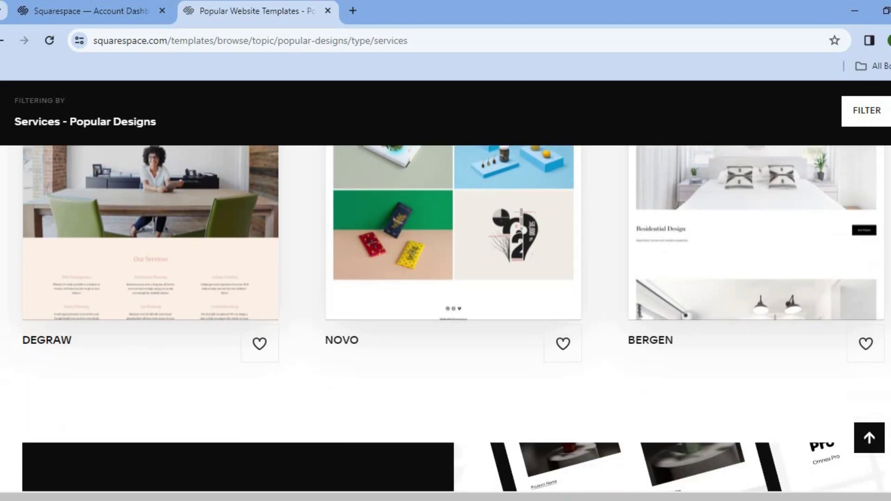
pyautogui.scroll(-3, 445, 286)
pyautogui.scroll(10, 446, 285)
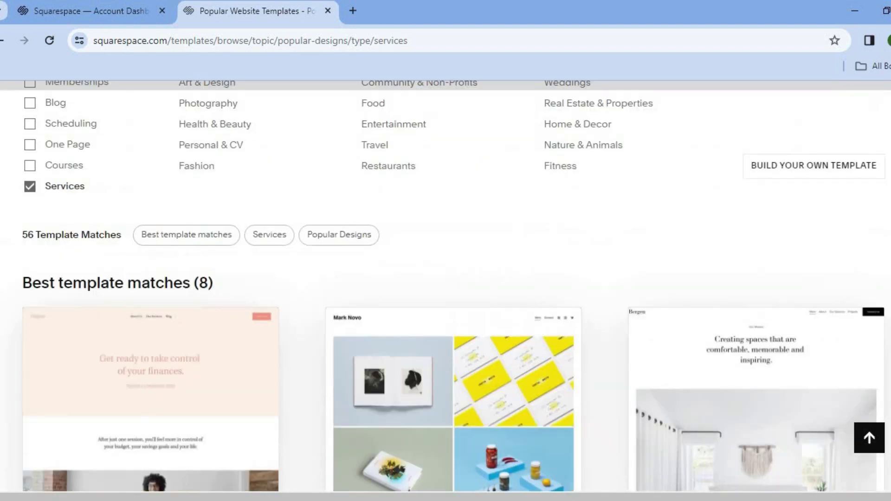
pyautogui.scroll(-3, 445, 286)
pyautogui.scroll(-20, 445, 286)
pyautogui.scroll(12, 445, 286)
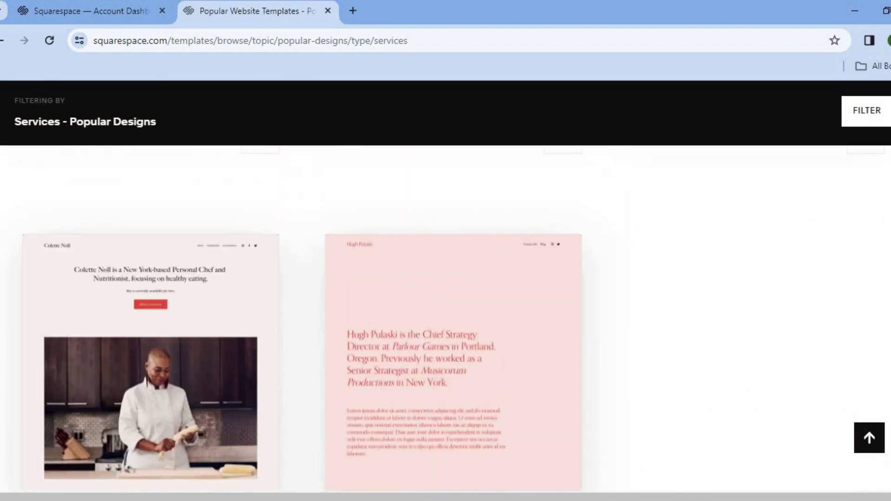
pyautogui.scroll(12, 446, 286)
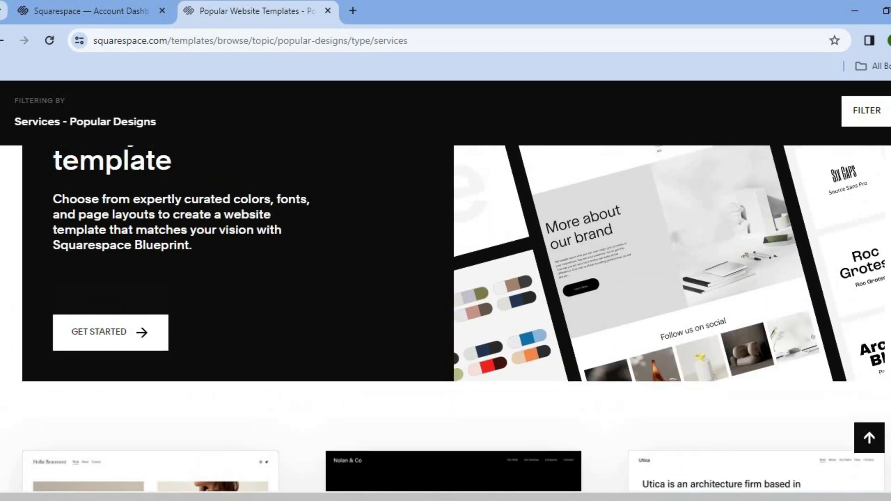
pyautogui.scroll(2, 446, 286)
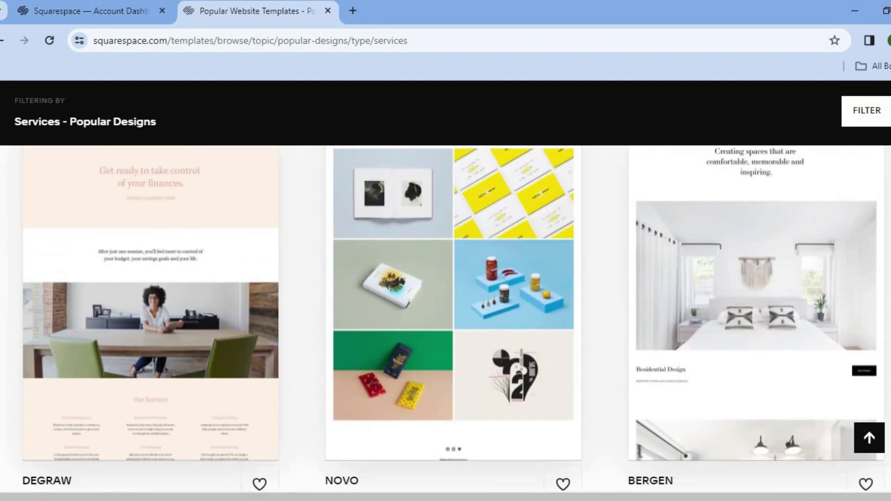
pyautogui.click(139, 304)
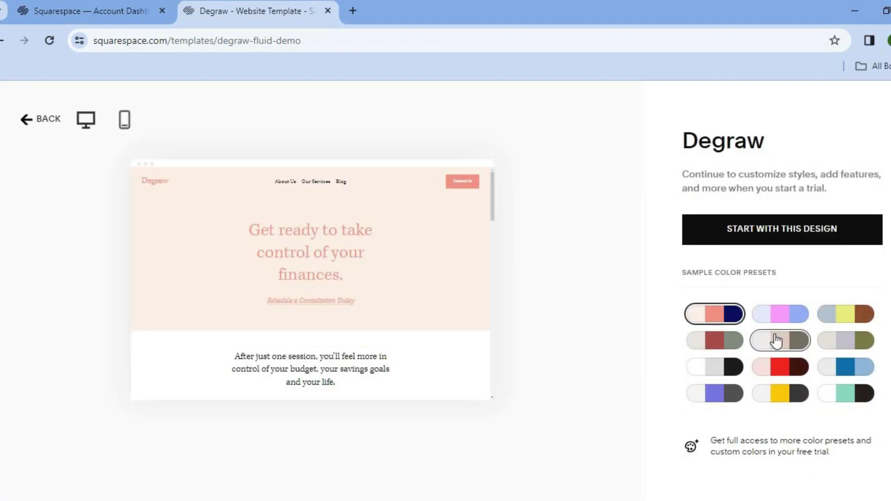
# Step: Apply Degraw's purple colour preset and start a new site with this design
pyautogui.click(715, 395)
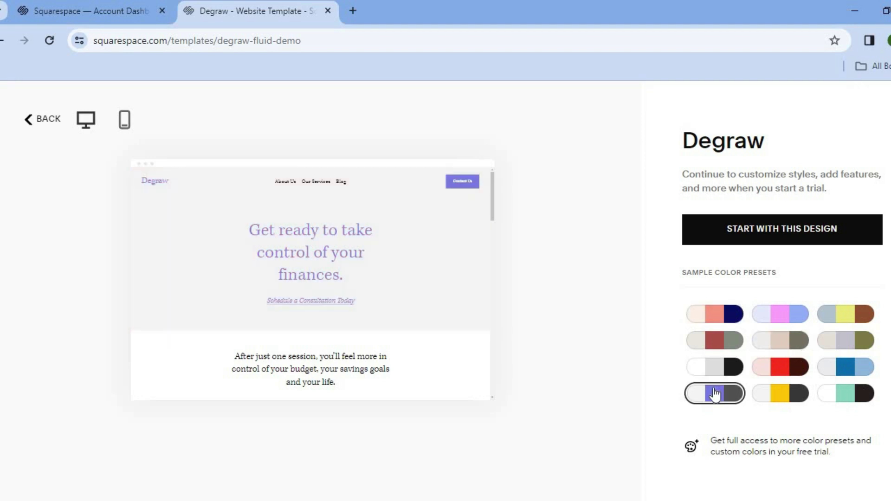
pyautogui.click(767, 223)
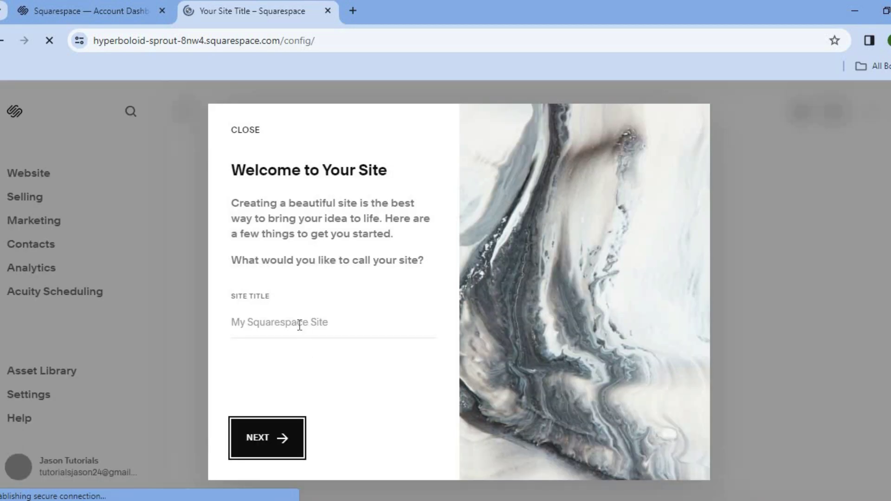
# Step: Enter CONSULTATION as the site title in the Welcome dialog, then close it
pyautogui.click(299, 325)
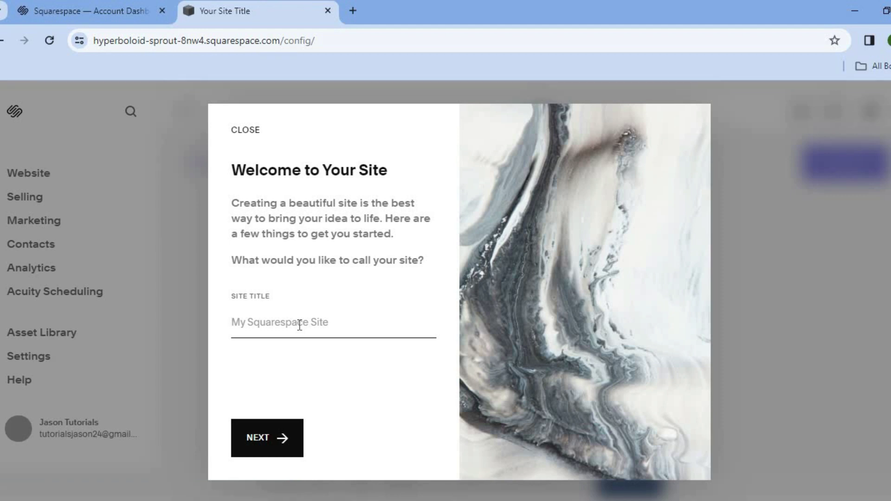
pyautogui.write('CONSUL')
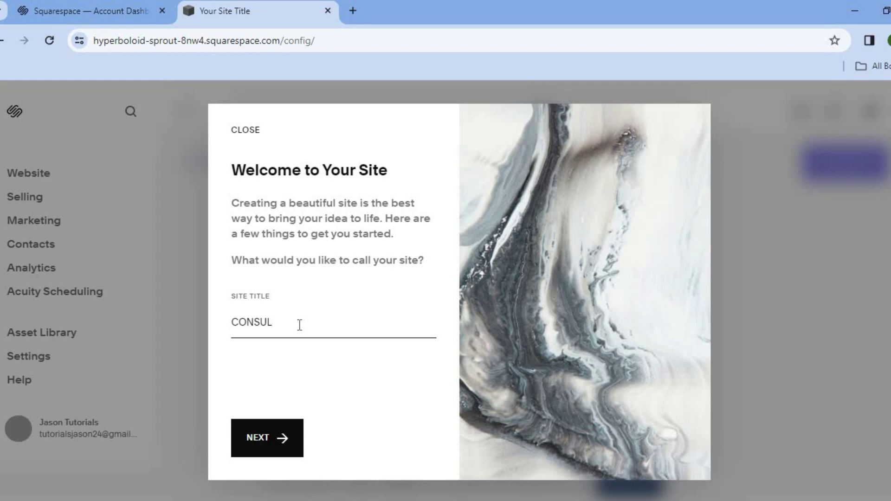
pyautogui.write('TATION')
pyautogui.click(243, 129)
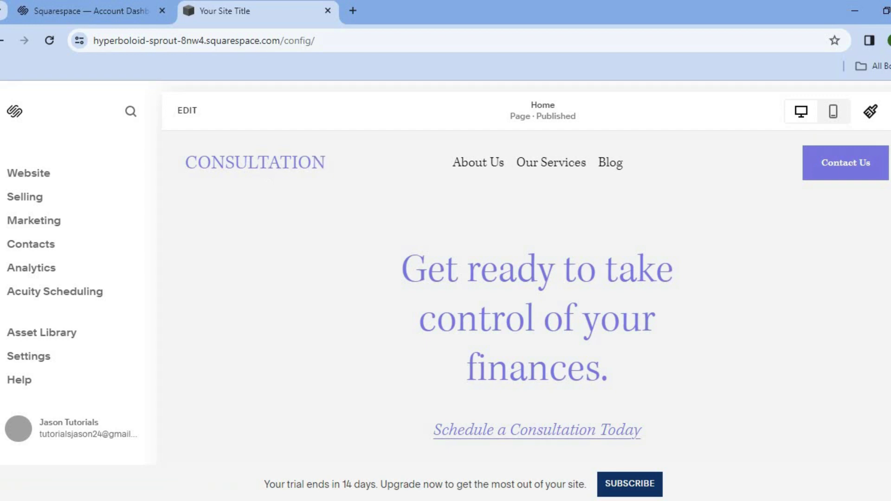
pyautogui.scroll(-10, 527, 297)
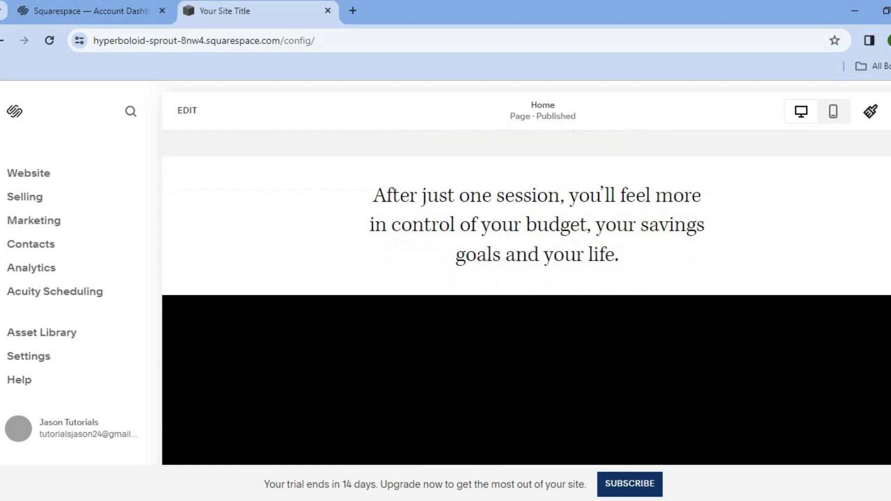
pyautogui.scroll(-10, 526, 296)
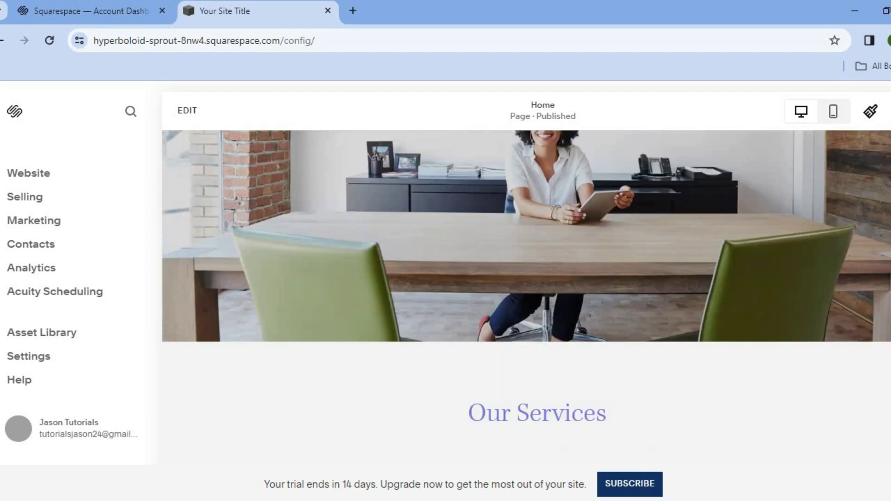
pyautogui.scroll(20, 435, 197)
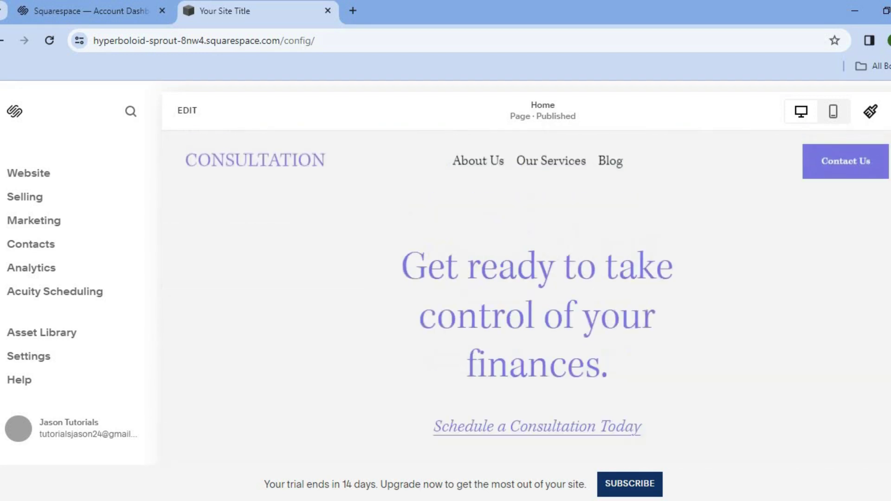
# Step: Edit the site header and replace the placeholder site title with JASON CONSULTS
pyautogui.click(188, 110)
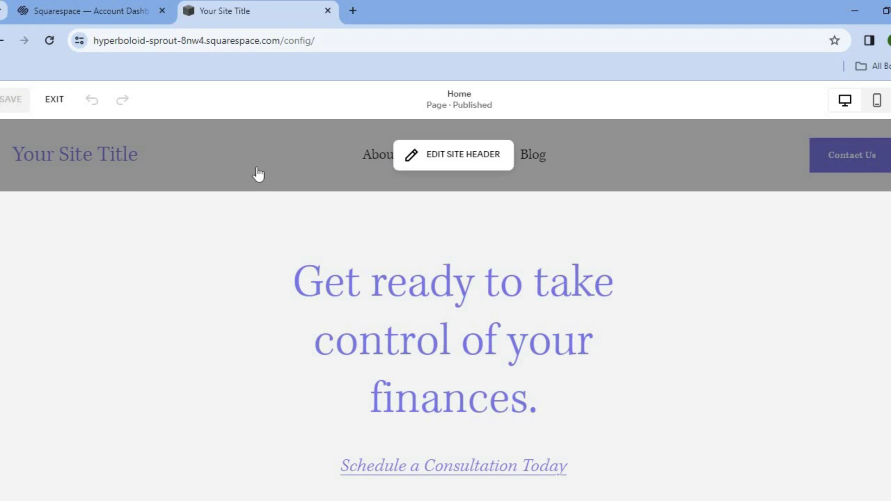
pyautogui.click(437, 158)
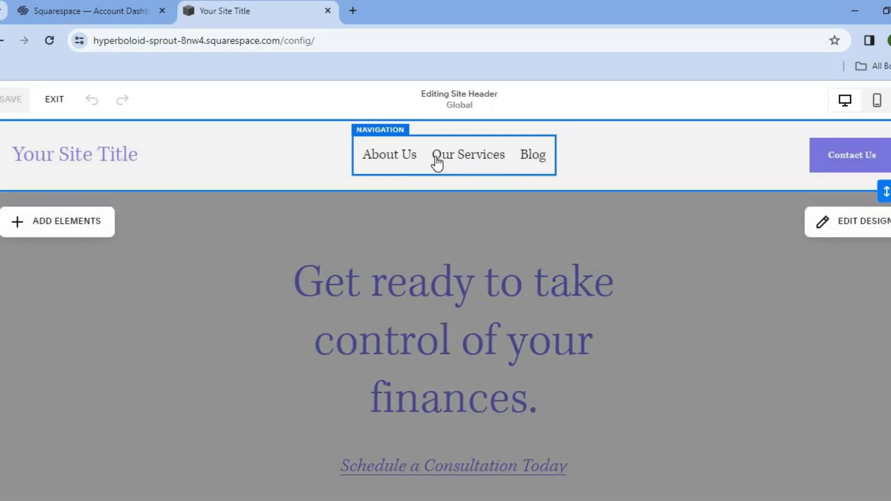
pyautogui.click(118, 155)
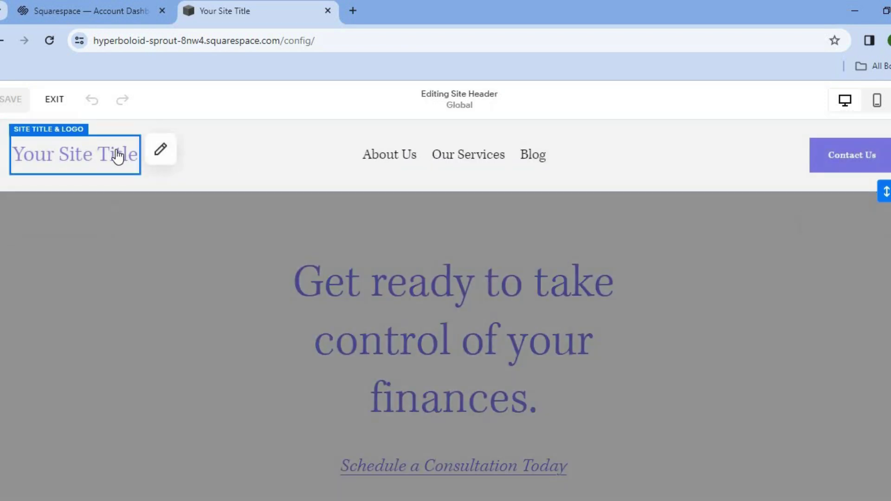
pyautogui.click(159, 151)
pyautogui.click(100, 275)
pyautogui.moveTo(92, 272); pyautogui.dragTo(11, 269)
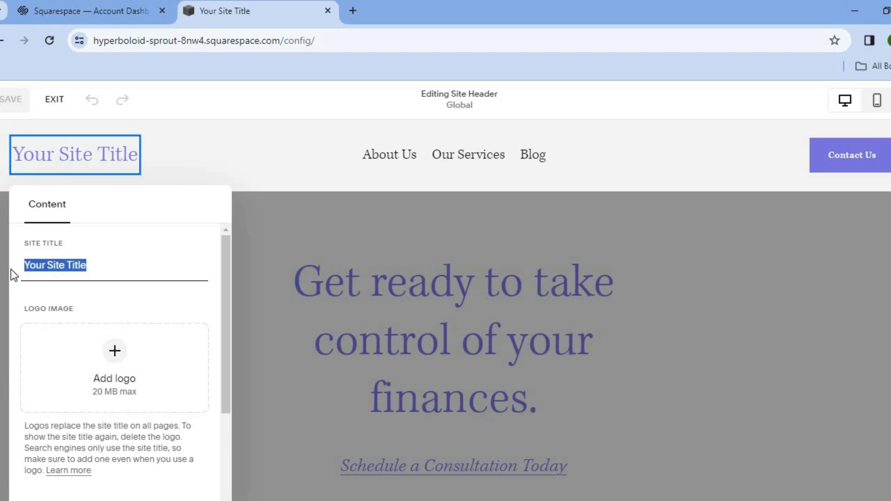
pyautogui.write('JASO')
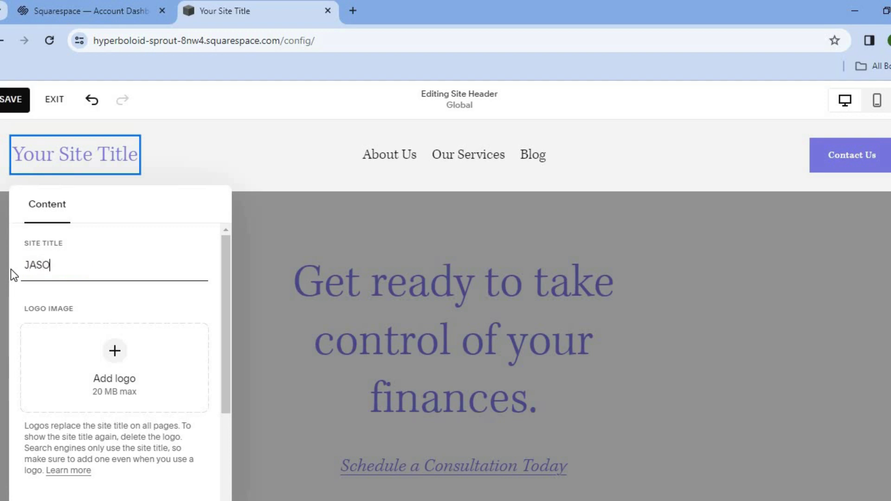
pyautogui.write('N CONSU')
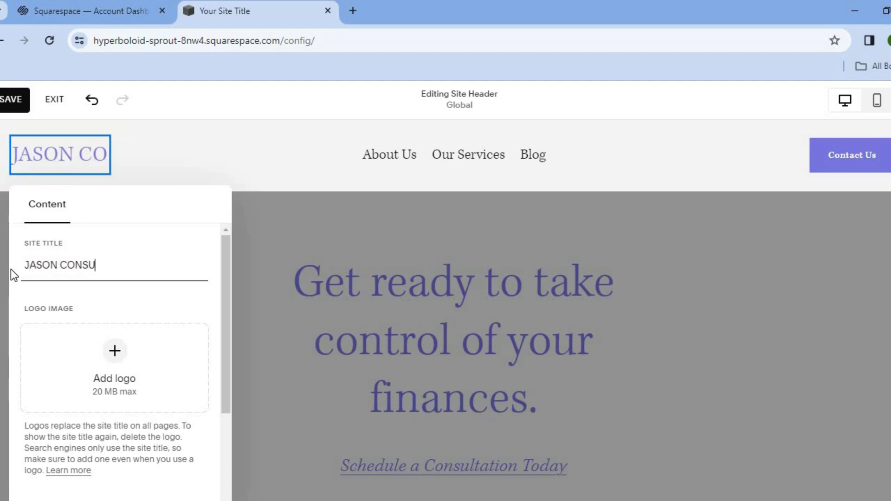
pyautogui.write('LTS')
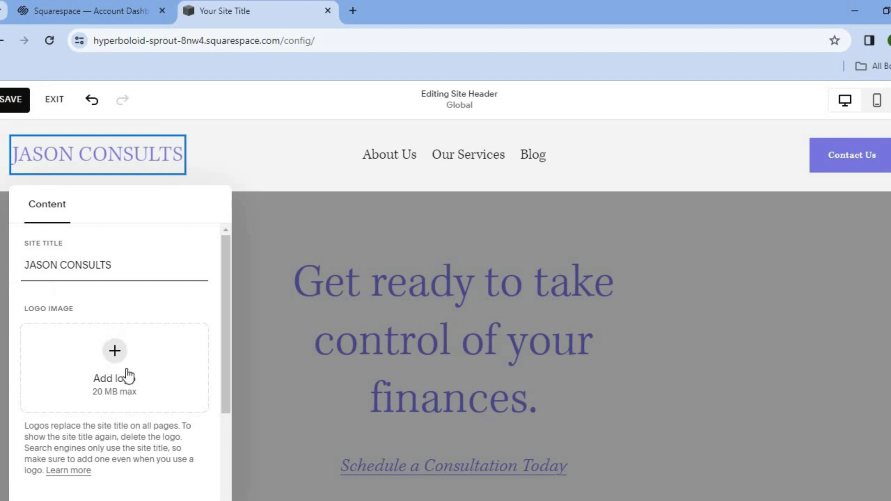
pyautogui.click(269, 313)
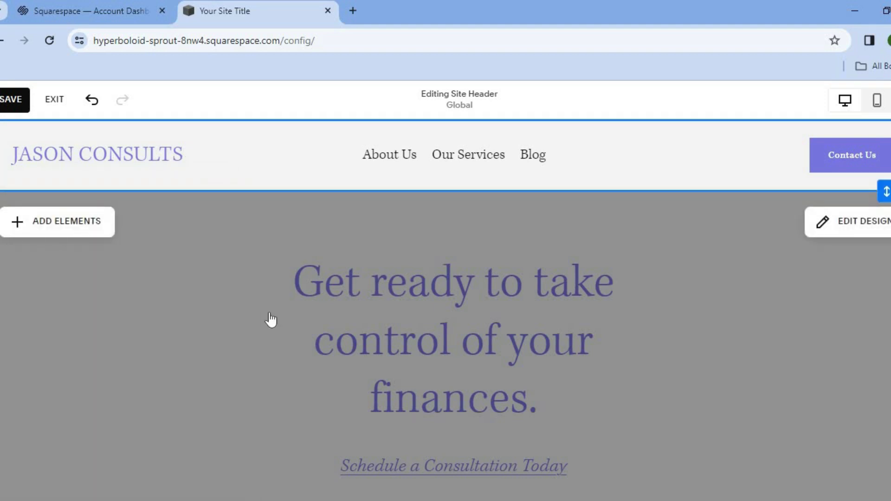
# Step: Finish the header edit and select, then deselect, the hero heading text block
pyautogui.click(374, 338)
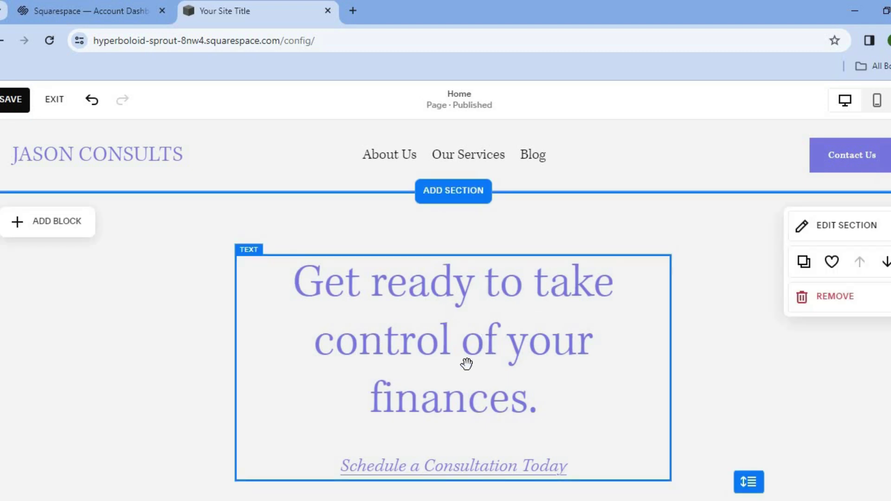
pyautogui.click(425, 343)
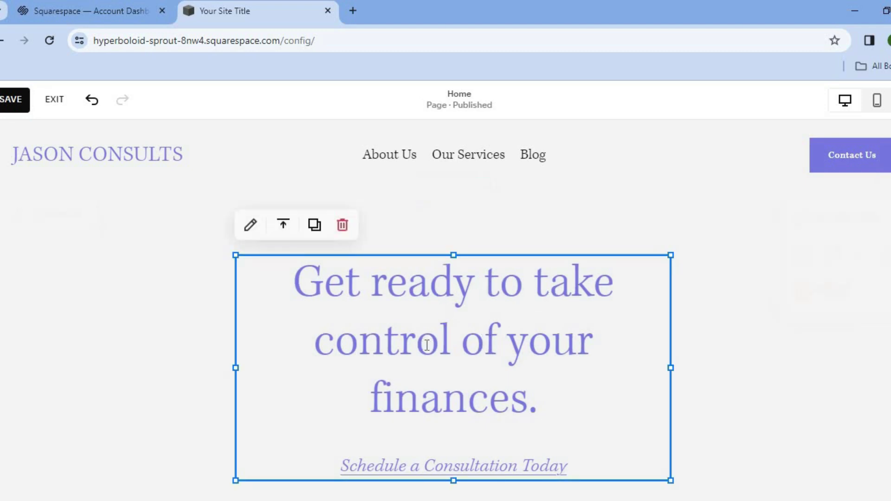
pyautogui.click(251, 226)
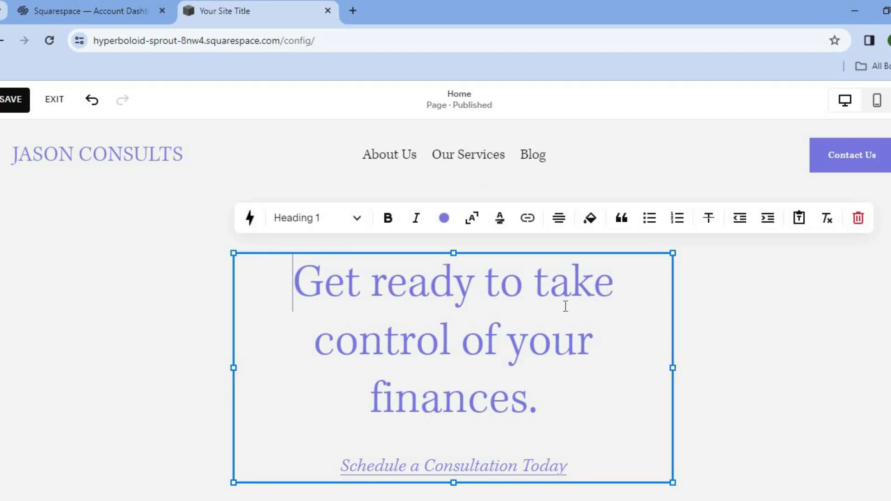
pyautogui.click(140, 365)
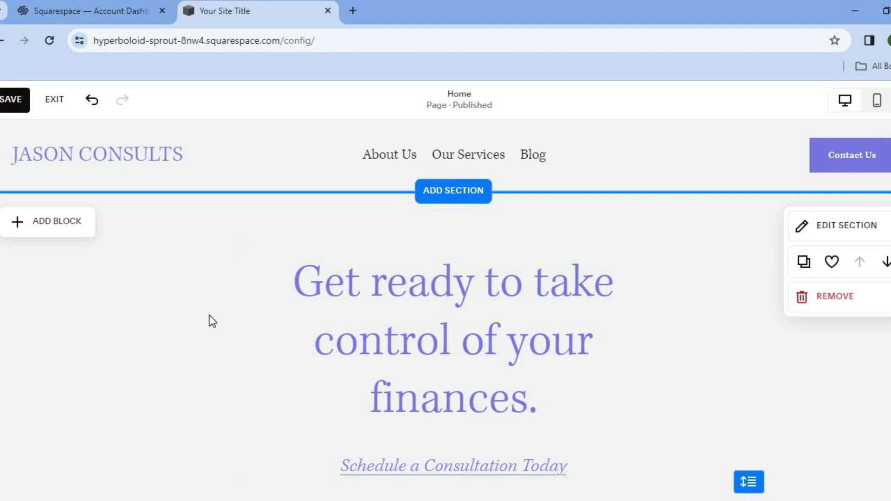
# Step: Open the Add Block panel, then close it to return to the hero section
pyautogui.click(54, 232)
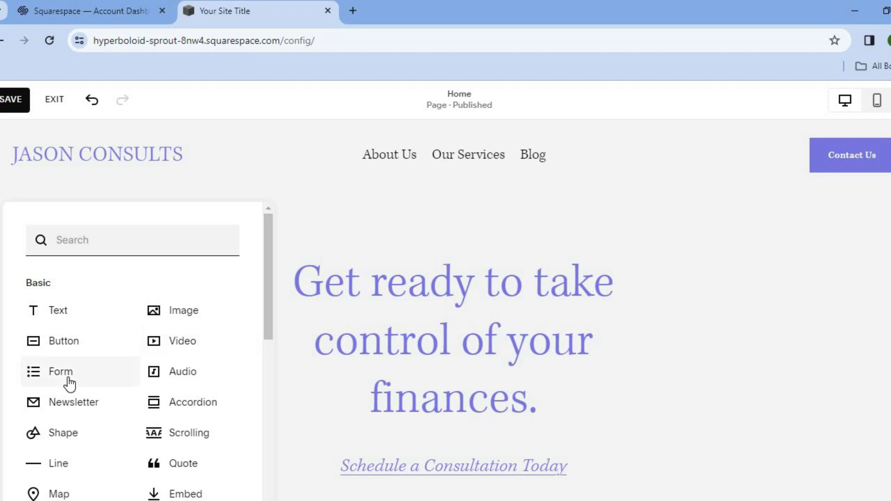
pyautogui.moveTo(272, 313); pyautogui.dragTo(268, 401)
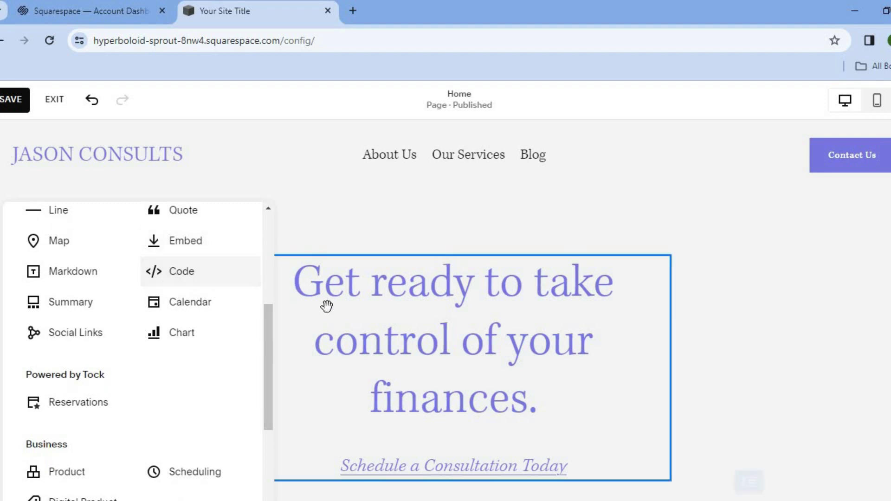
pyautogui.click(362, 231)
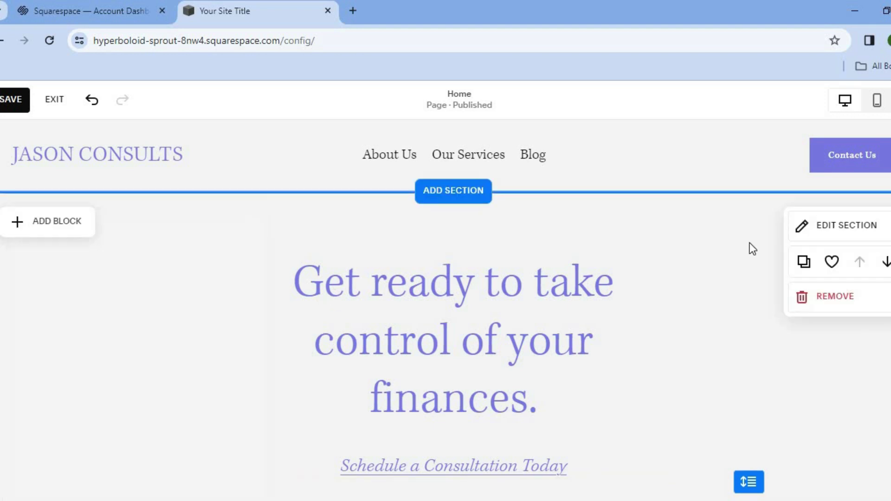
pyautogui.scroll(-2, 446, 302)
# Step: Open the office-photo section's Background settings and choose to browse free stock images
pyautogui.scroll(-8, 445, 310)
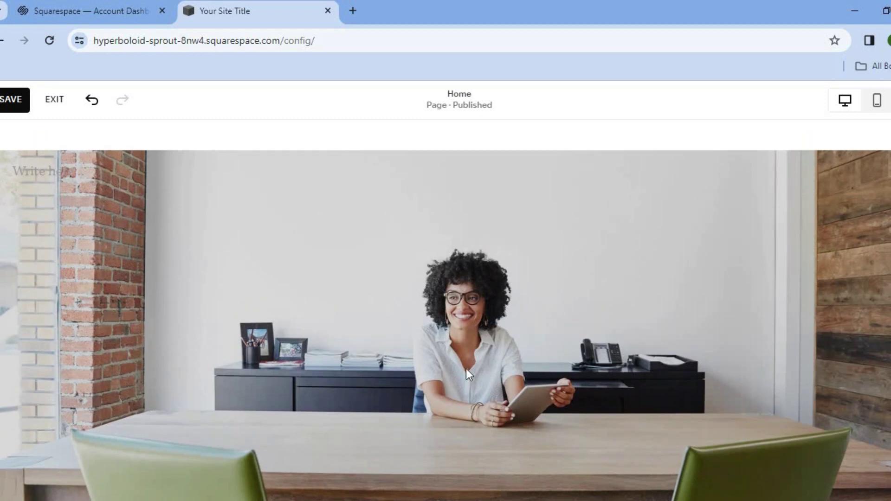
pyautogui.moveTo(452, 366)
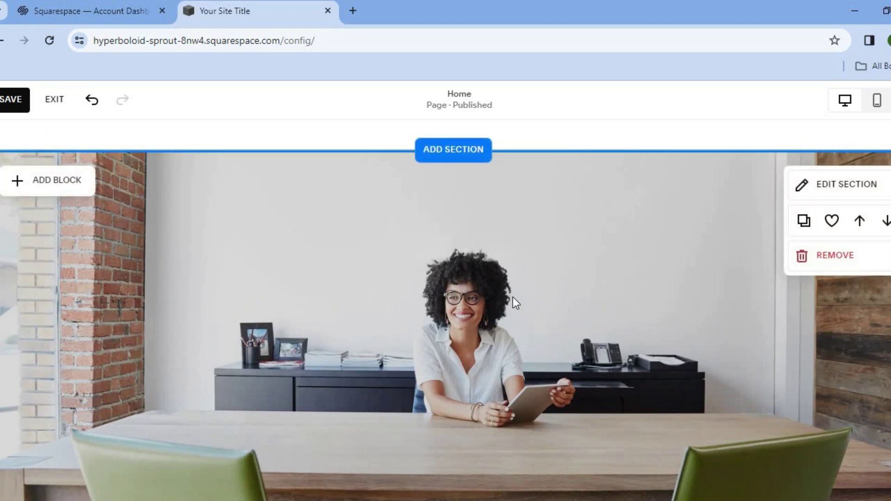
pyautogui.click(827, 190)
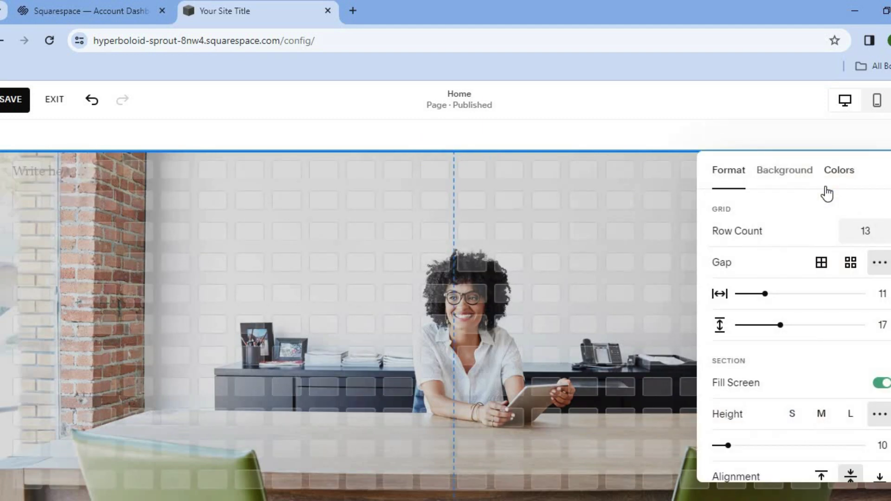
pyautogui.click(798, 177)
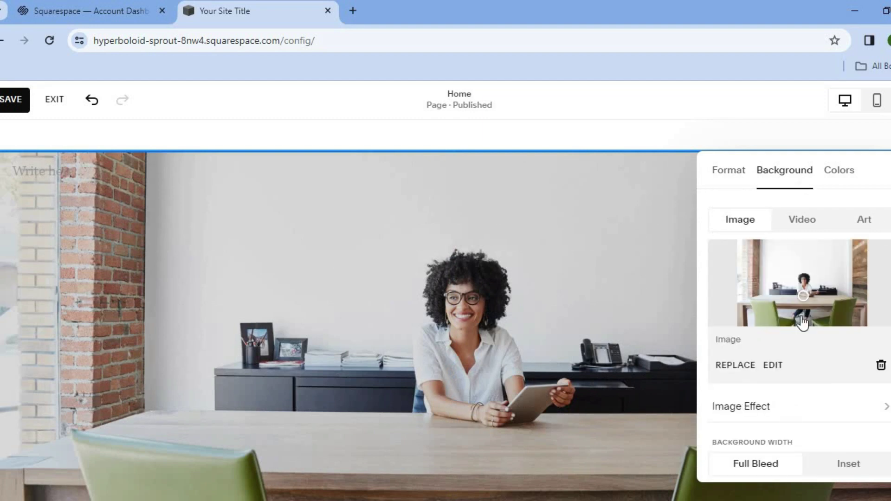
pyautogui.click(732, 366)
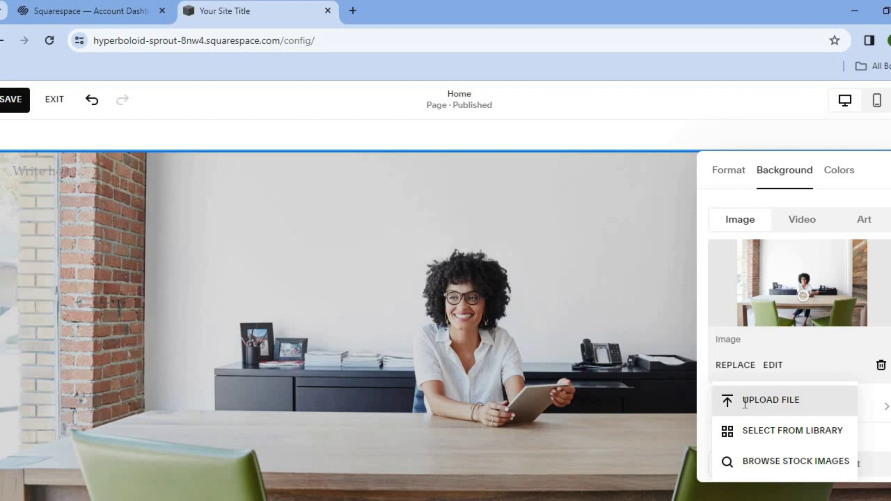
pyautogui.click(764, 457)
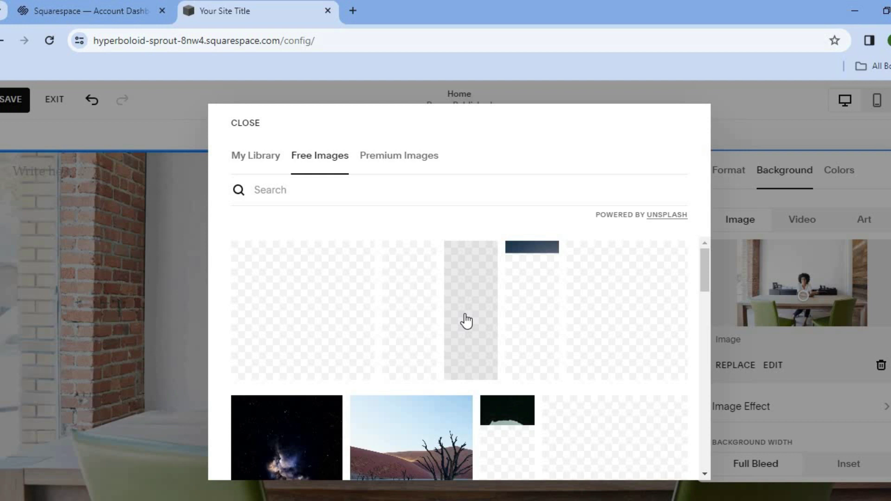
# Step: Search stock images for 'CONSULTANT' and add the smiling man-on-phone photo as background
pyautogui.click(355, 193)
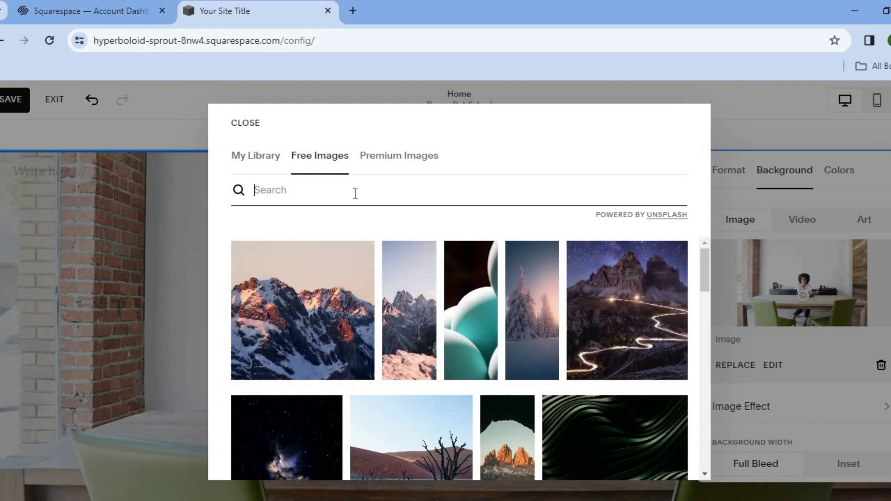
pyautogui.write('CONSULTANT')
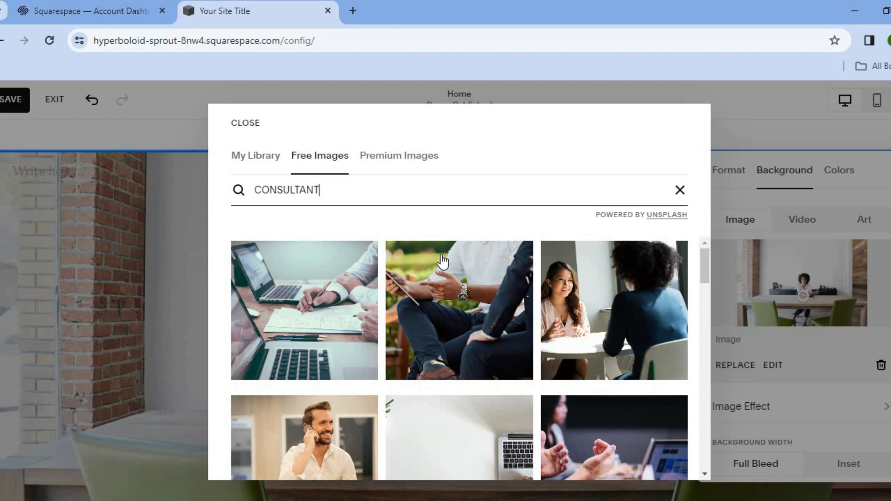
pyautogui.scroll(-3, 708, 272)
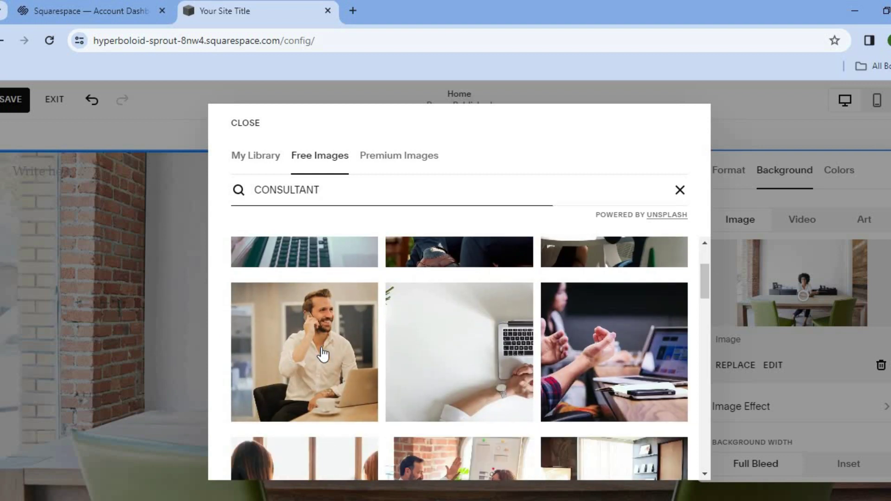
pyautogui.click(322, 355)
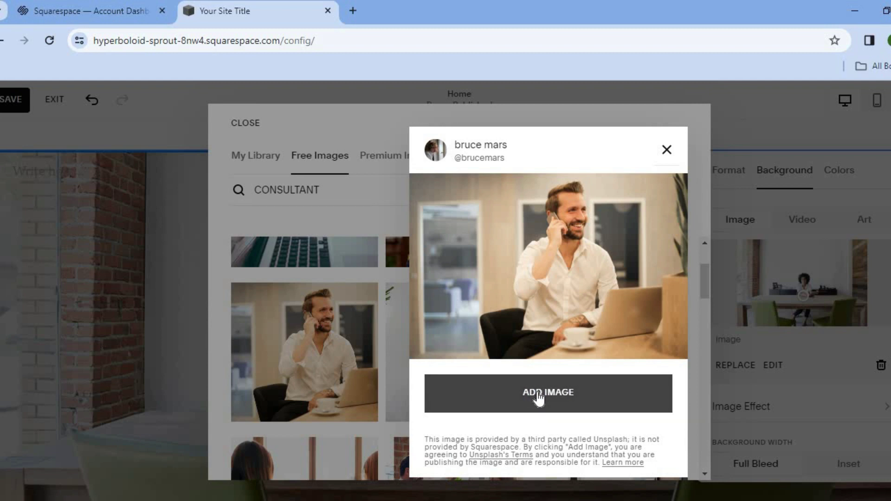
pyautogui.click(538, 395)
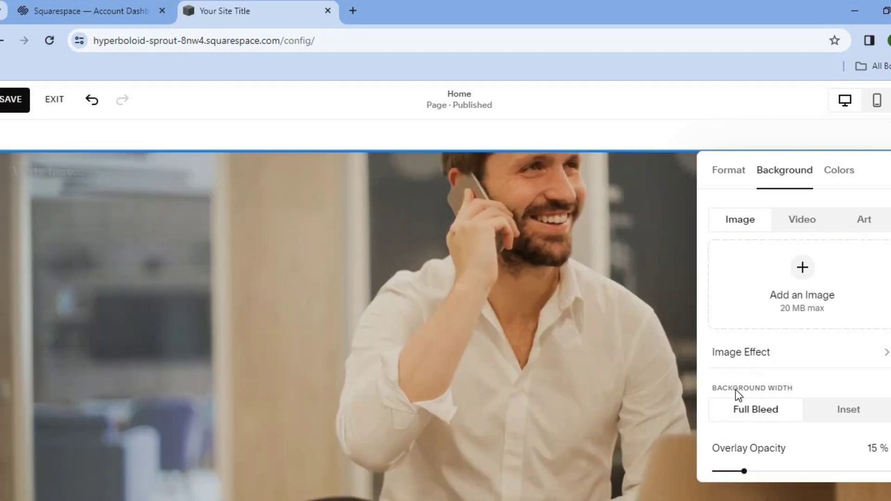
# Step: Review the section's Format layout settings
pyautogui.scroll(-2, 793, 324)
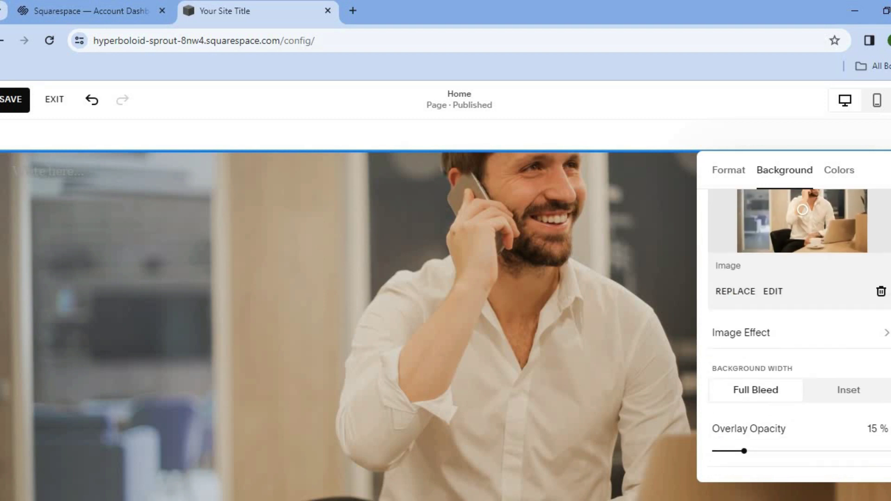
pyautogui.scroll(2, 794, 278)
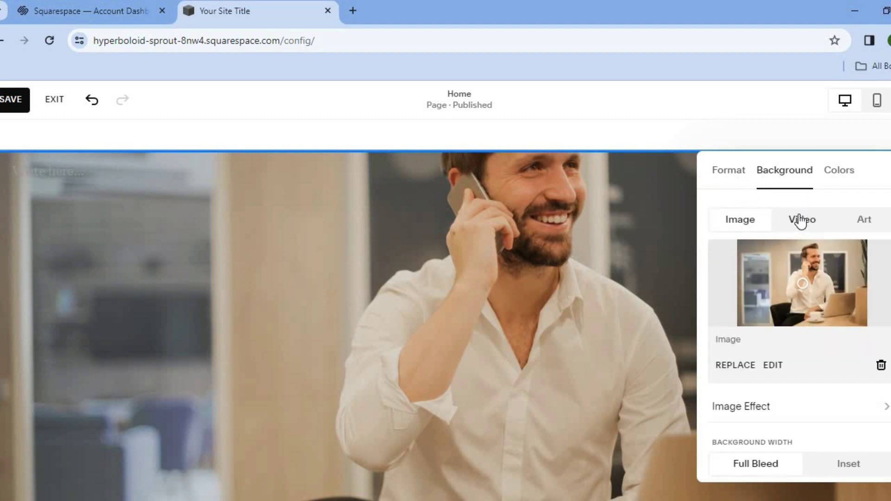
pyautogui.click(715, 175)
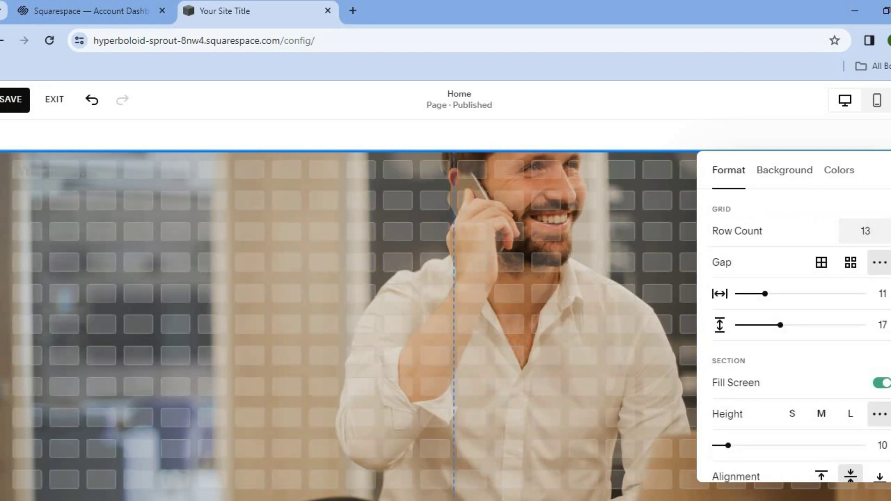
pyautogui.scroll(-2, 781, 355)
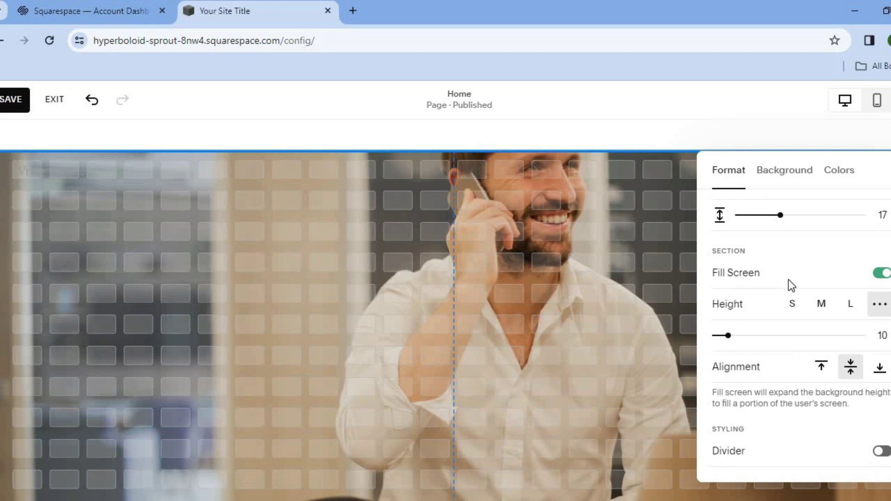
# Step: Close section settings, scroll through Our Services and the testimonial, return to top and save
pyautogui.click(633, 344)
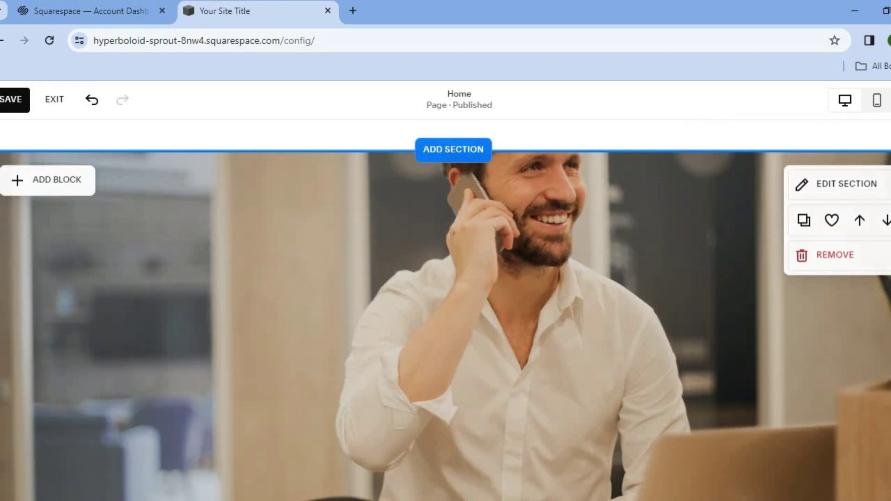
pyautogui.scroll(-10, 445, 310)
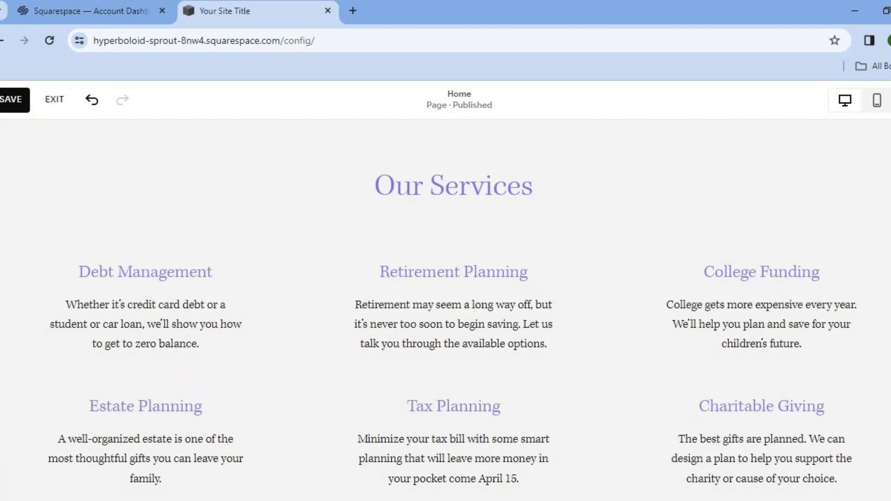
pyautogui.scroll(-6, 296, 328)
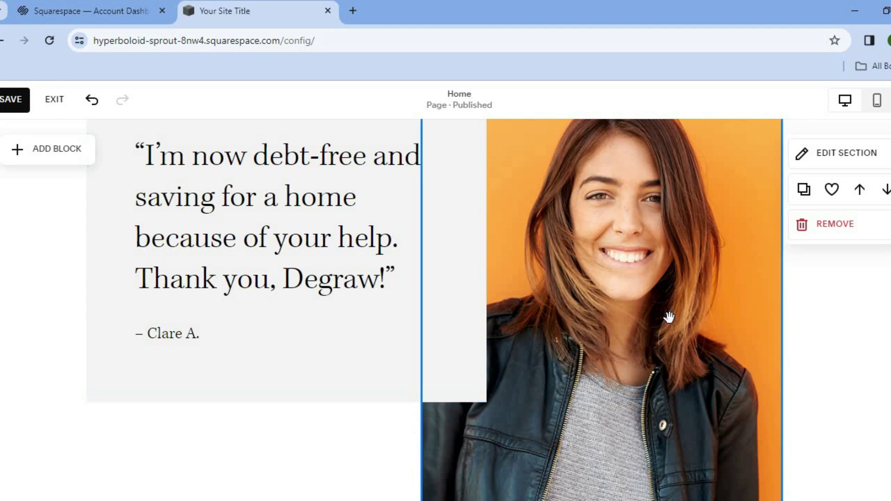
pyautogui.scroll(1, 668, 315)
pyautogui.scroll(5, 445, 310)
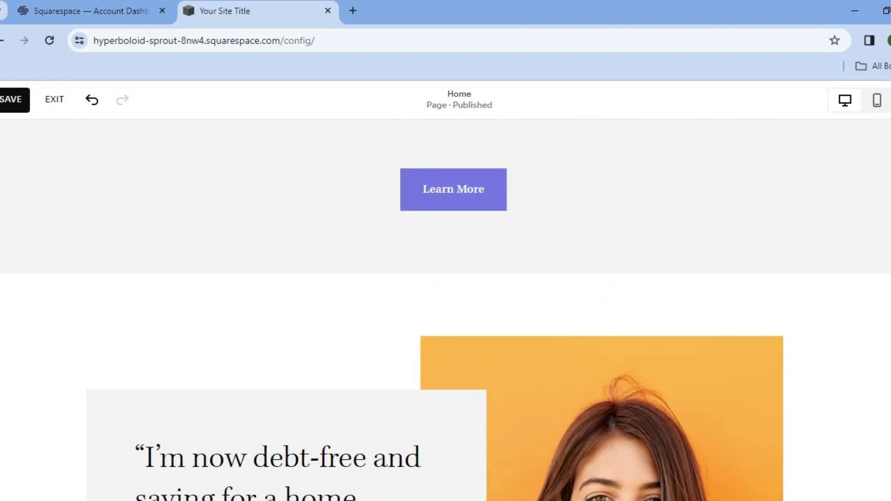
pyautogui.moveTo(795, 342)
pyautogui.scroll(10, 445, 310)
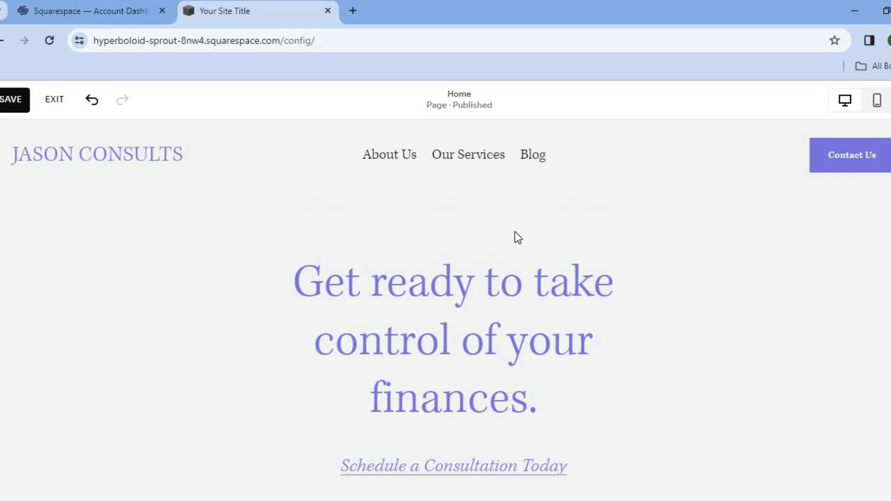
pyautogui.moveTo(34, 165)
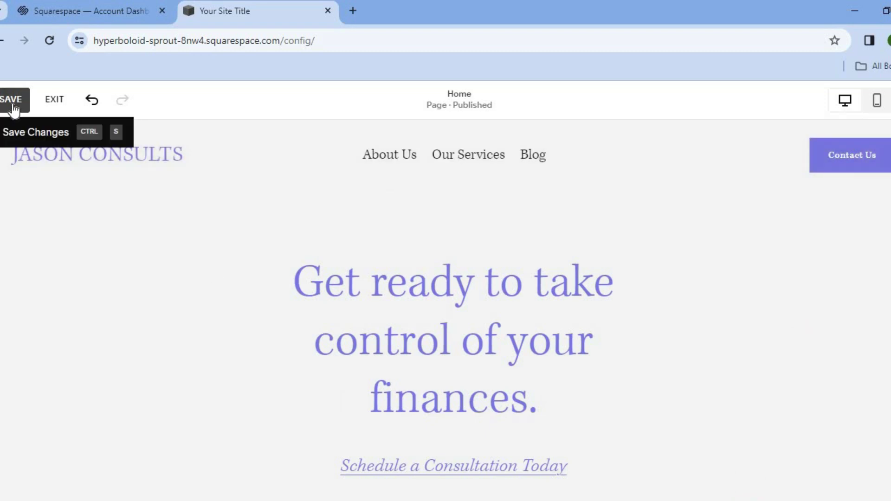
pyautogui.click(14, 108)
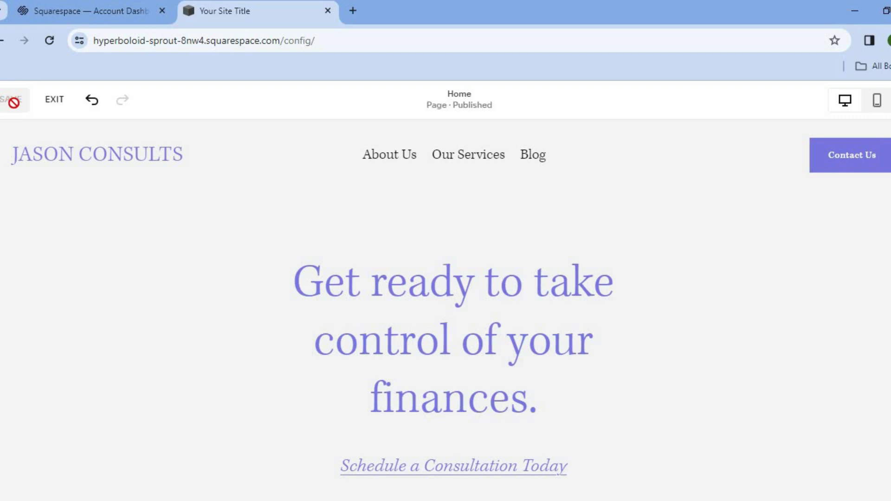
# Step: Exit the editor and add a new Service-type product from Selling > Products
pyautogui.click(55, 100)
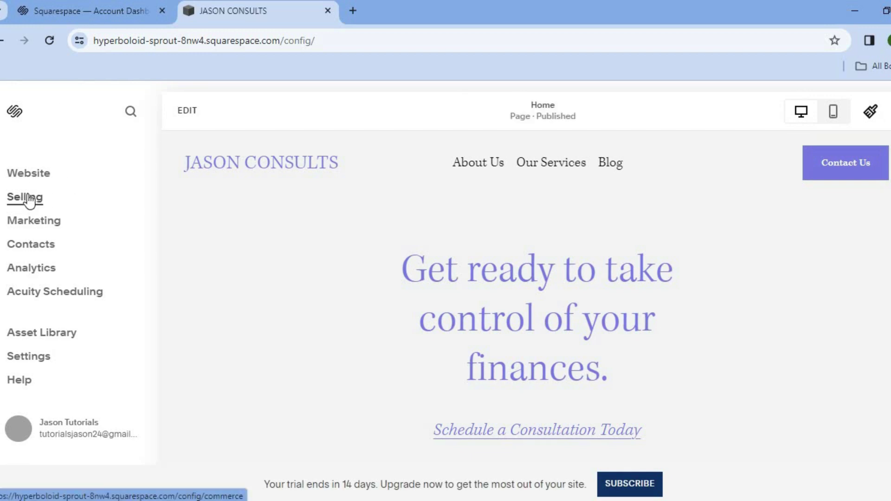
pyautogui.click(29, 200)
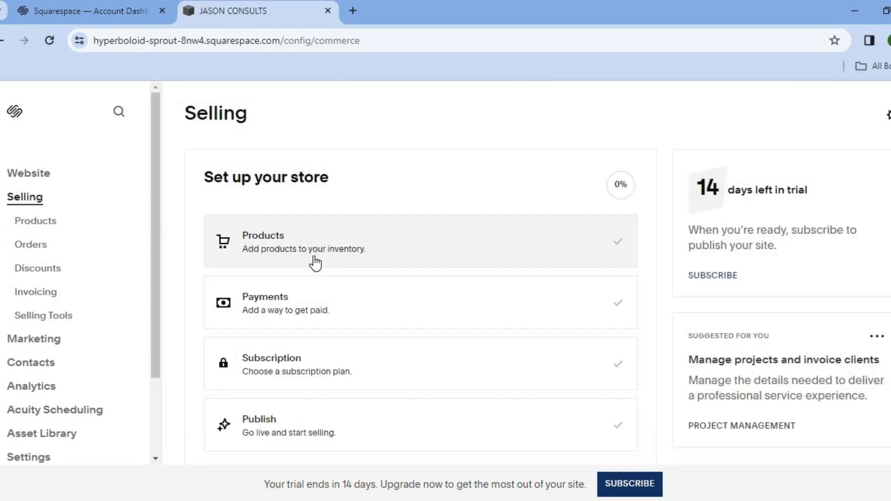
pyautogui.click(347, 258)
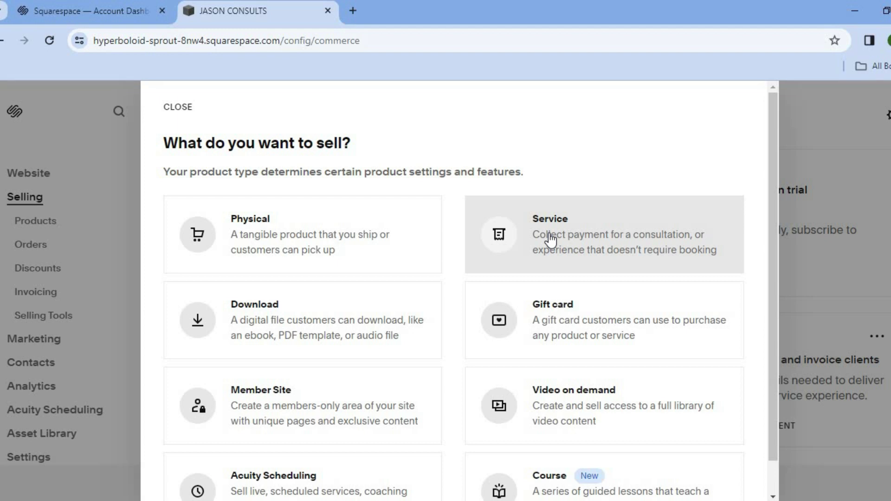
pyautogui.click(550, 240)
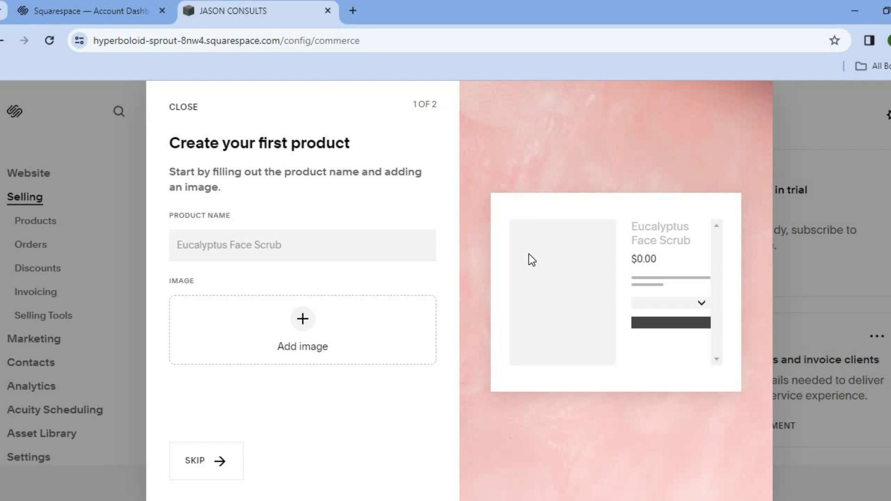
# Step: Name the product CONSULTATION, inspect the office photo's details in the library, then close it without adding
pyautogui.click(300, 248)
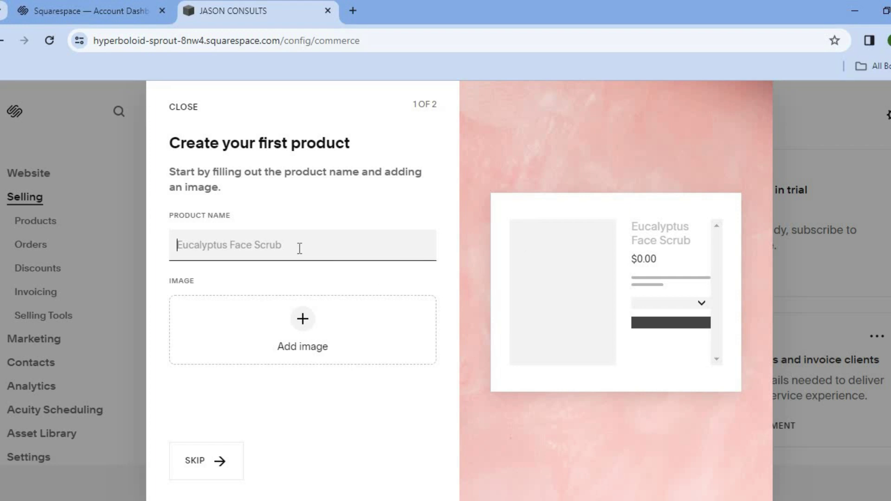
pyautogui.write('CONSU')
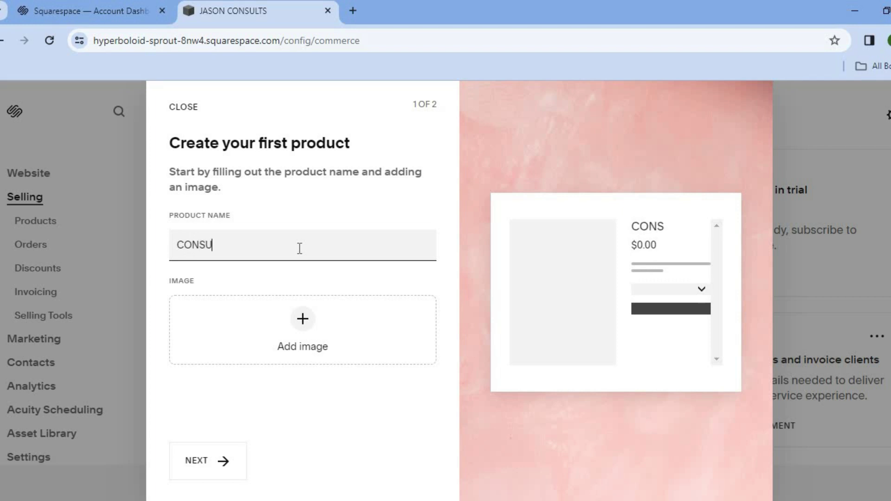
pyautogui.write('LTATION')
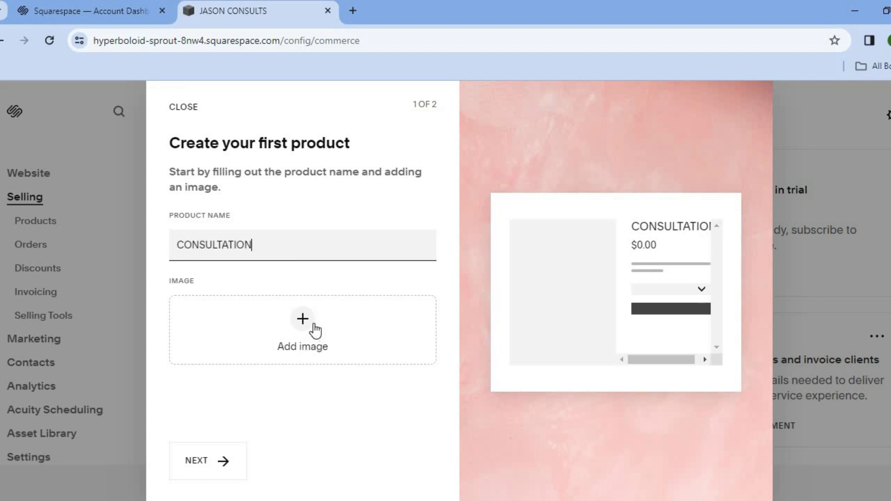
pyautogui.click(298, 323)
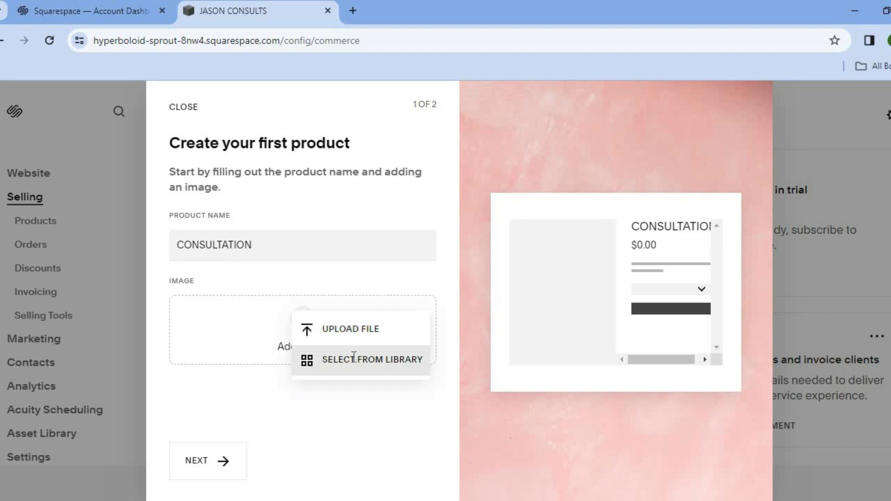
pyautogui.click(354, 358)
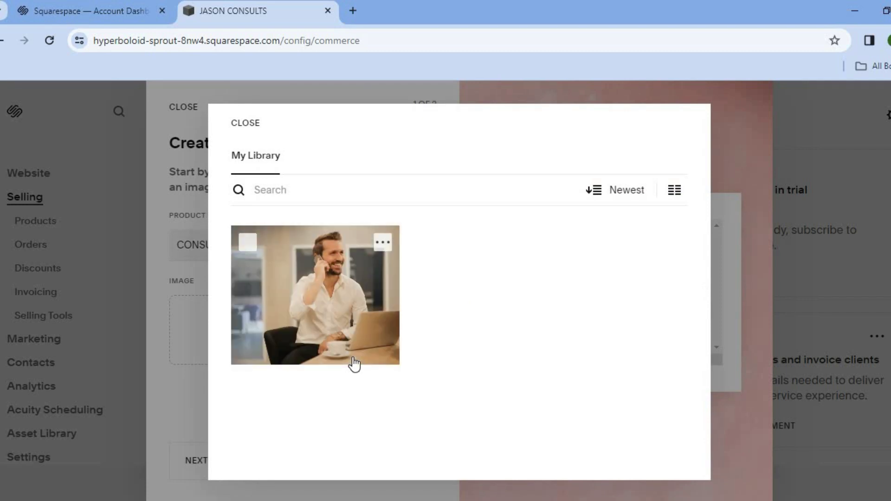
pyautogui.click(253, 256)
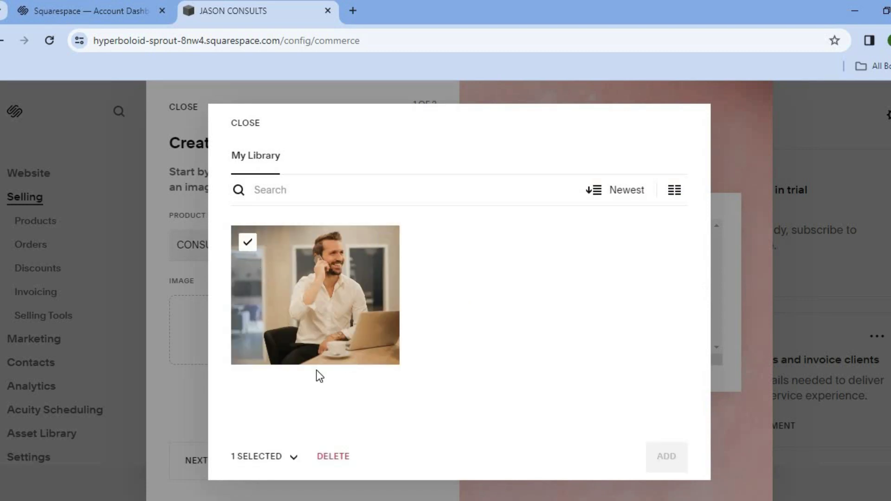
pyautogui.click(329, 341)
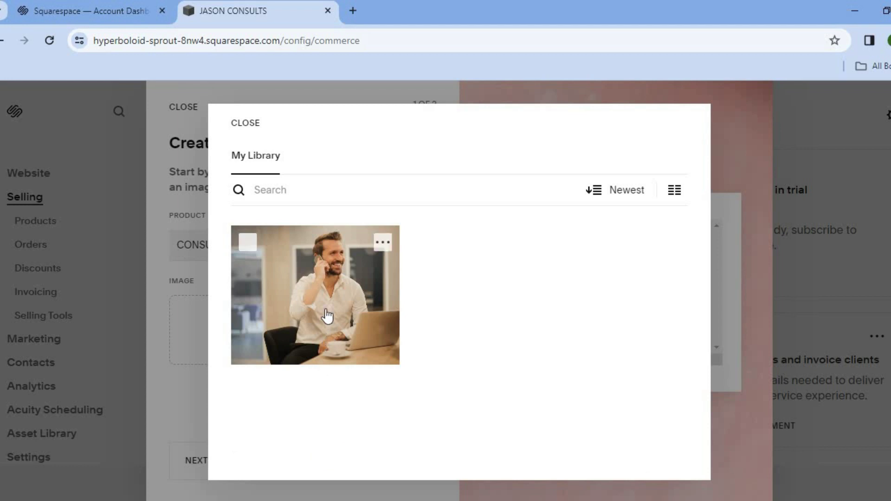
pyautogui.click(327, 316)
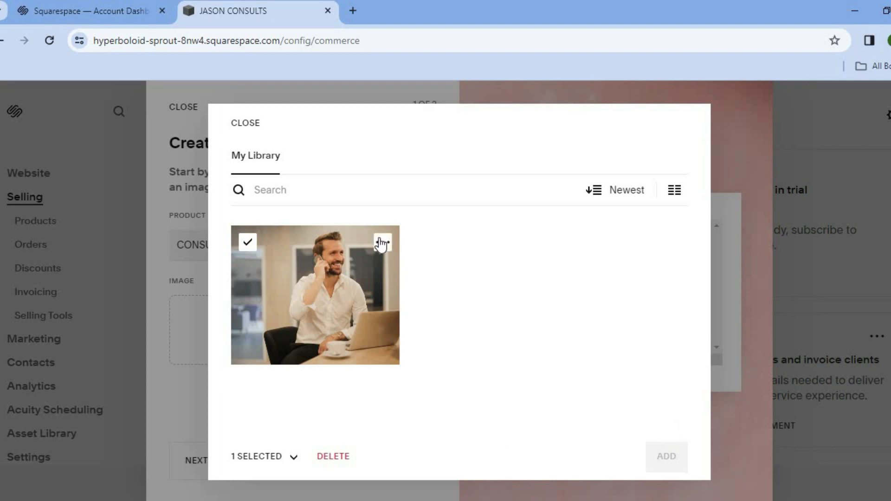
pyautogui.click(382, 241)
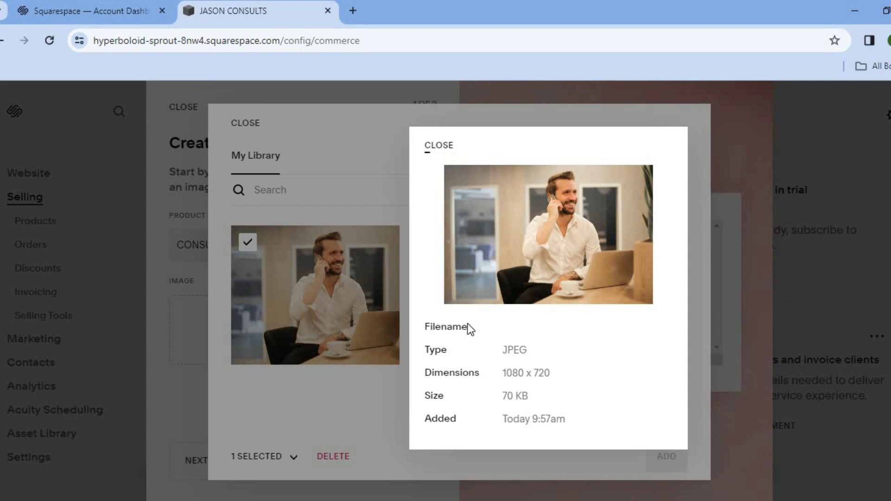
pyautogui.click(438, 148)
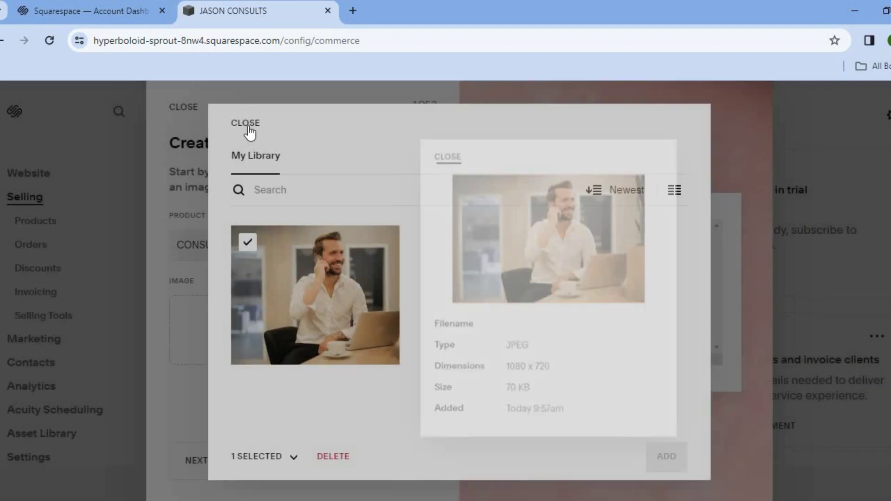
pyautogui.click(244, 125)
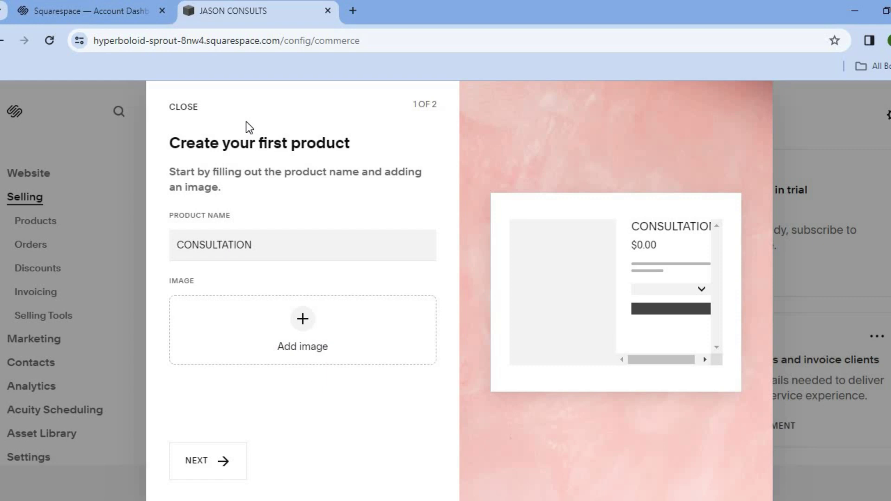
# Step: Price the CONSULTATION product at $10.00 and continue into its full details editor's description
pyautogui.click(199, 465)
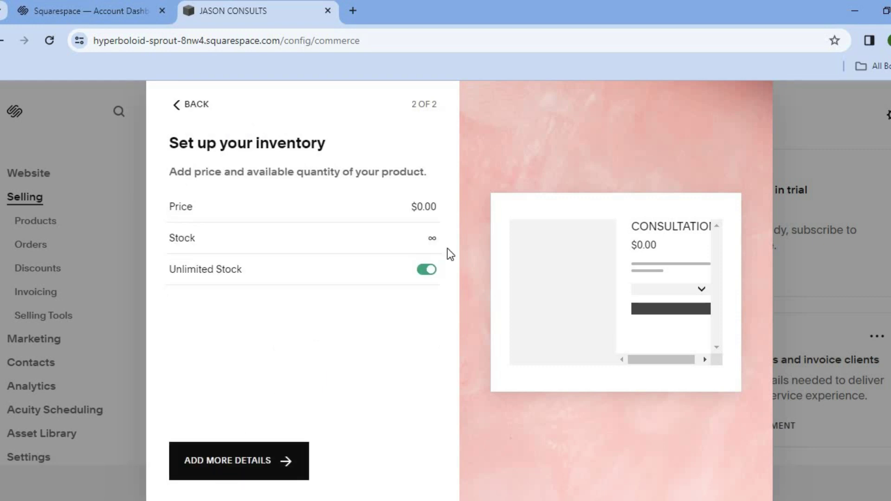
pyautogui.click(418, 208)
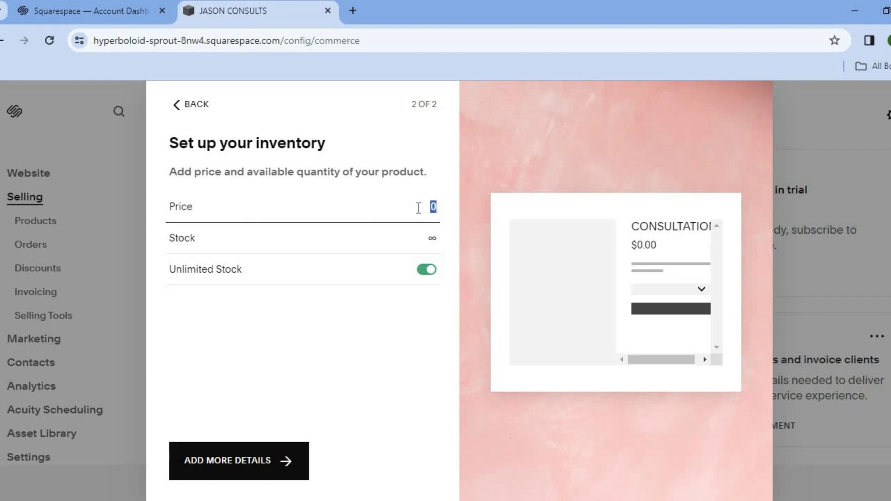
pyautogui.write('10')
pyautogui.click(269, 461)
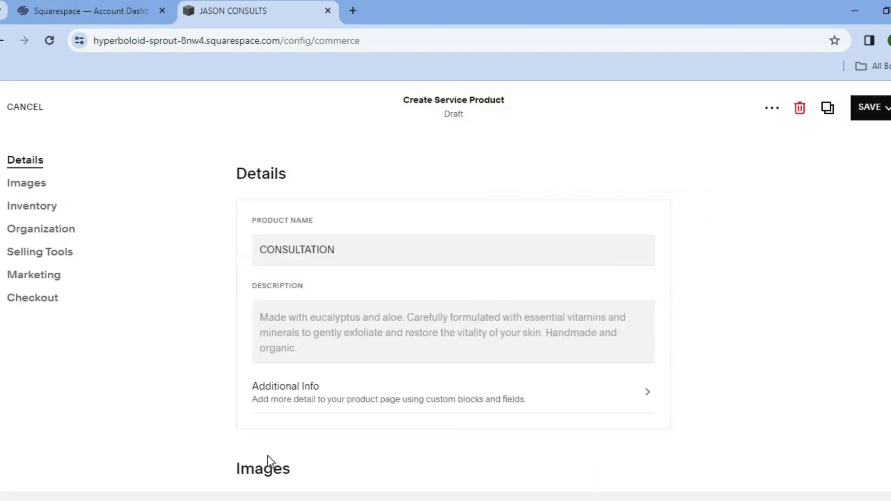
pyautogui.click(293, 323)
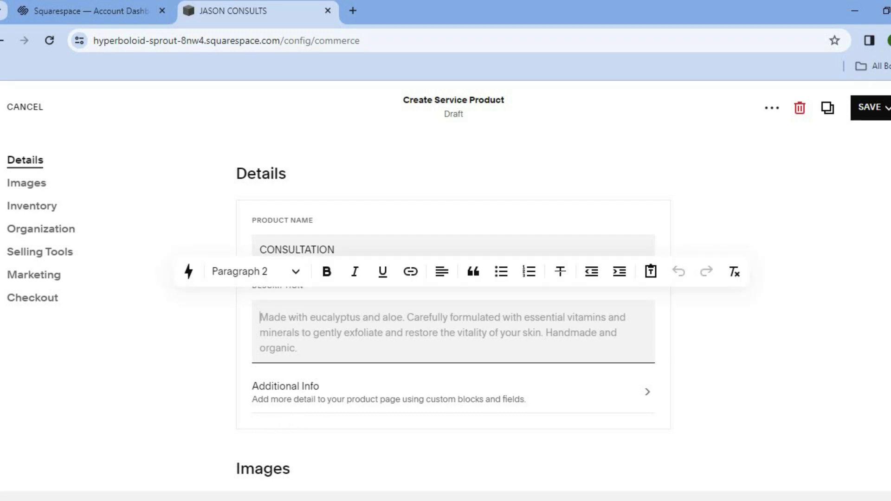
pyautogui.scroll(-7, 453, 311)
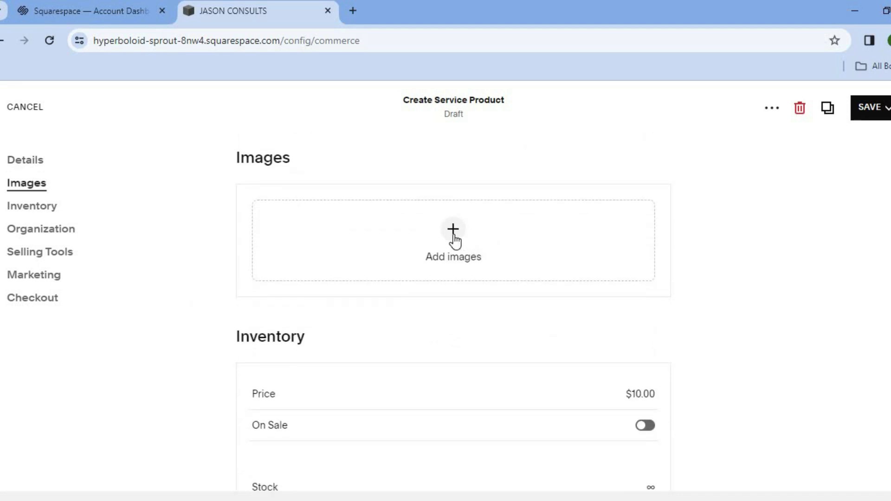
# Step: Upload a PNG from the Downloads folder as an image of the CONSULTATION product
pyautogui.click(454, 231)
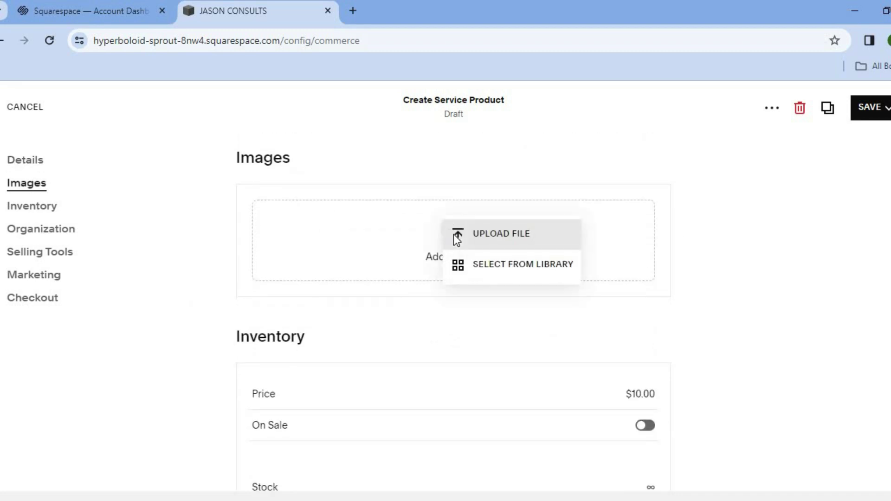
pyautogui.click(483, 238)
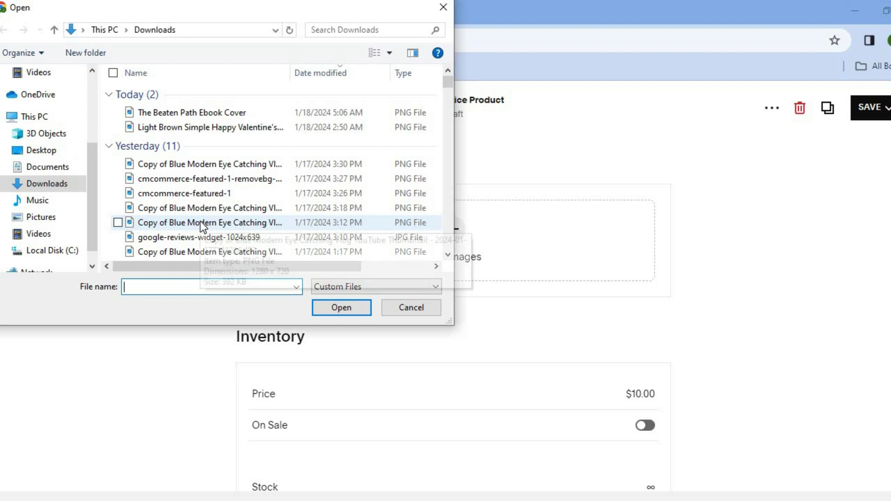
pyautogui.click(255, 252)
pyautogui.click(361, 316)
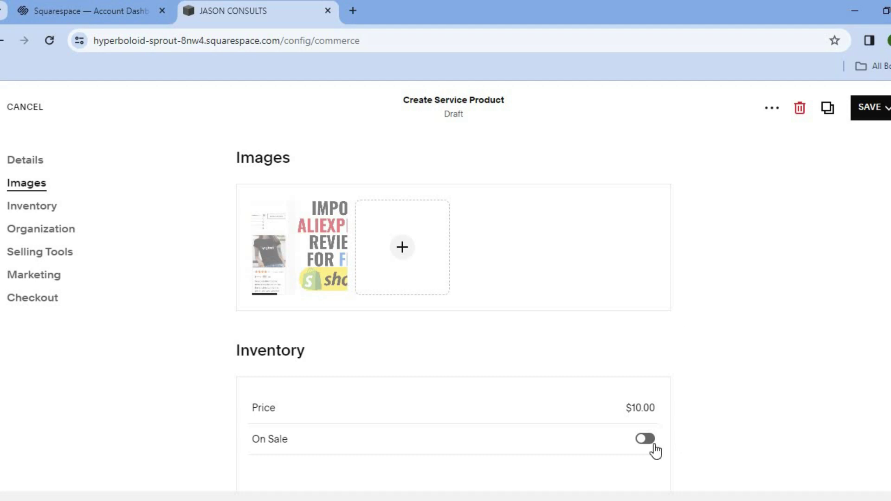
pyautogui.scroll(-4, 453, 299)
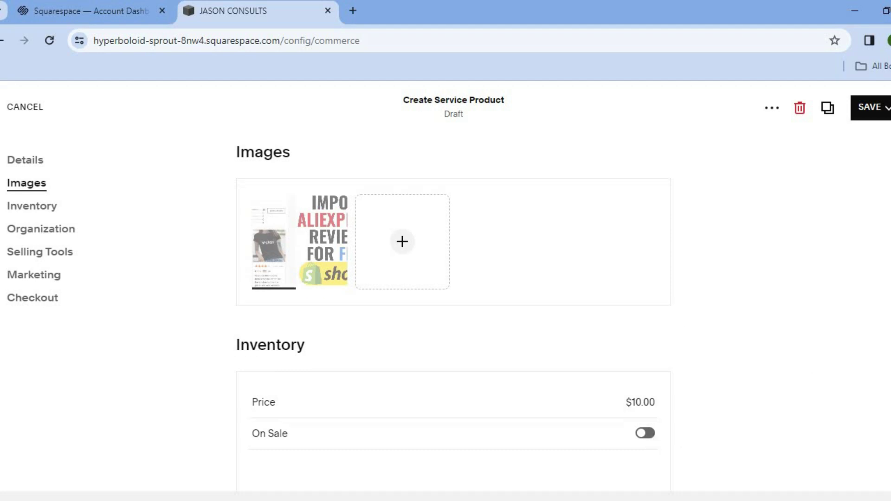
pyautogui.scroll(-5, 453, 299)
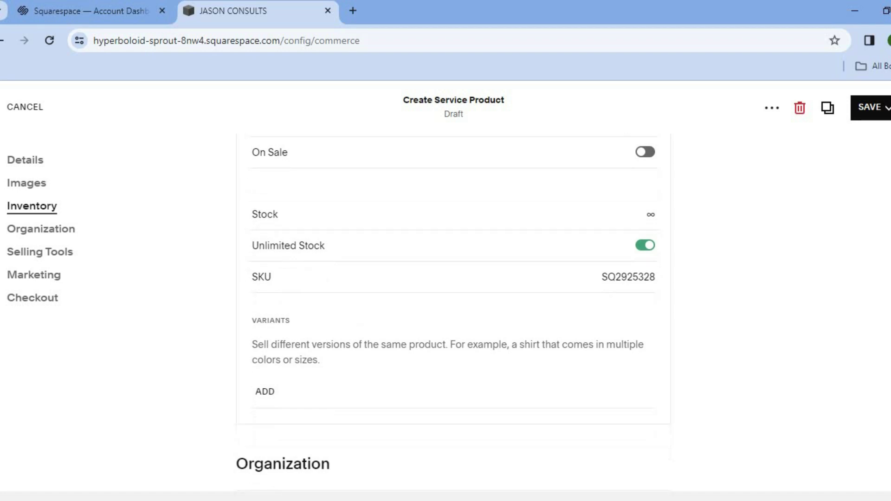
pyautogui.scroll(-5, 453, 300)
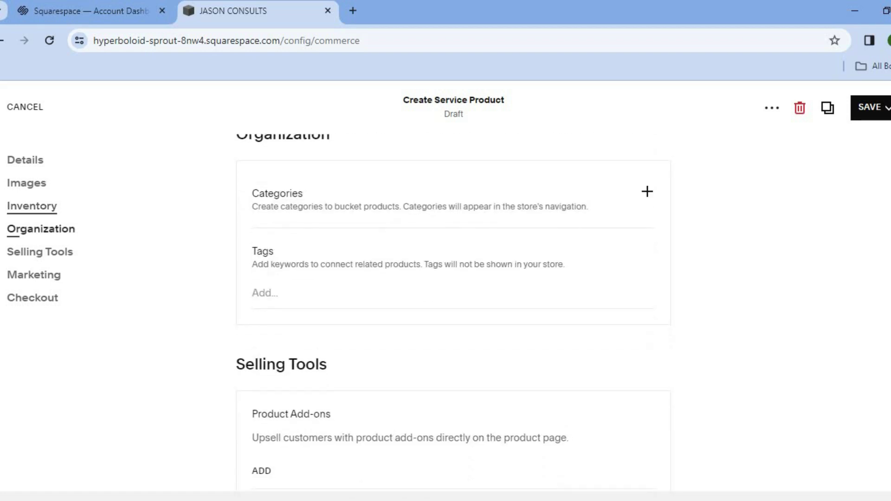
pyautogui.scroll(-3, 453, 300)
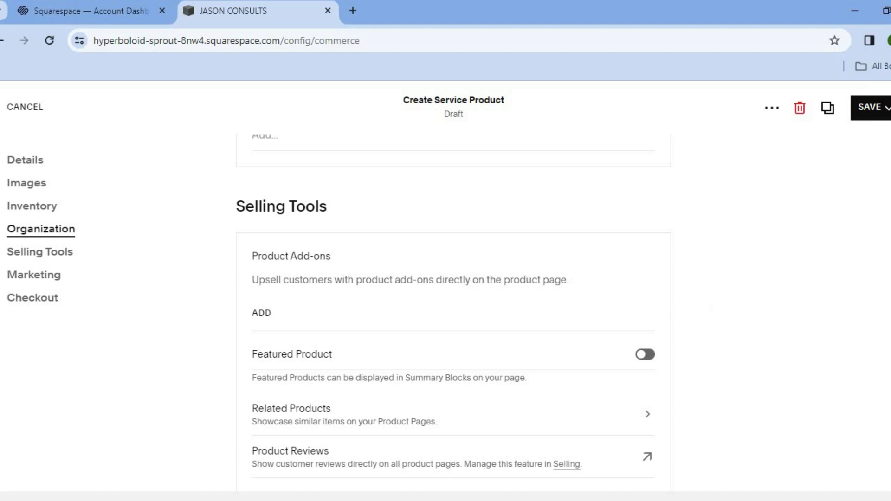
pyautogui.scroll(15, 453, 310)
pyautogui.scroll(3, 859, 135)
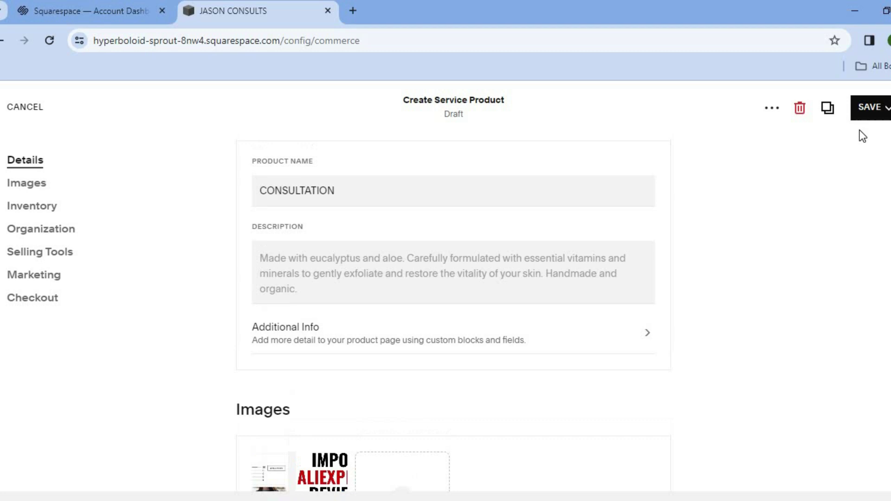
# Step: Save the CONSULTATION product from the SAVE dropdown and check the store setup
pyautogui.click(869, 109)
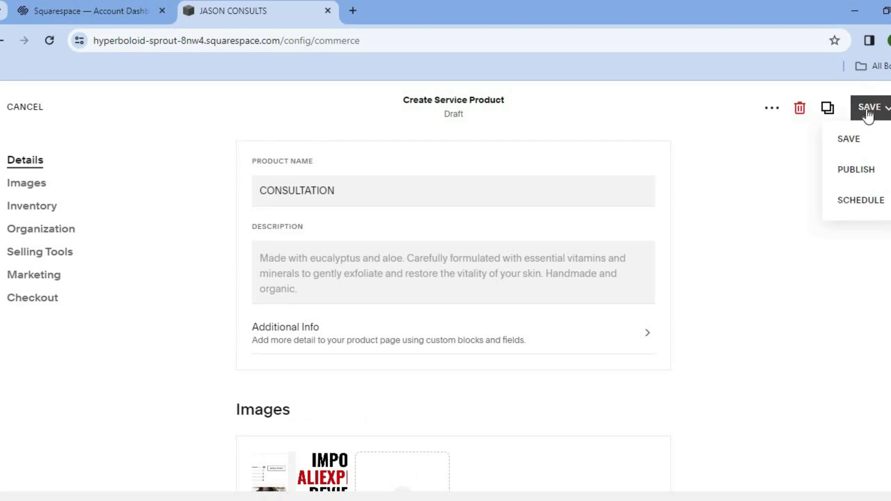
pyautogui.click(863, 146)
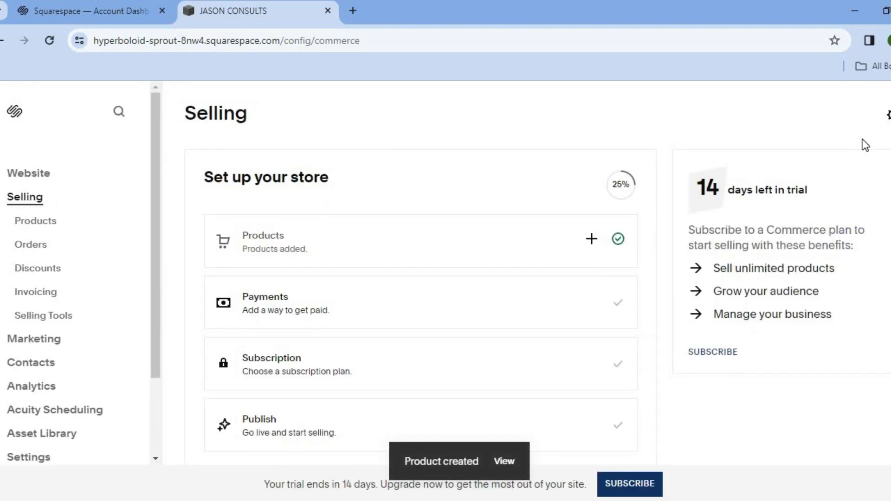
pyautogui.scroll(-2, 538, 283)
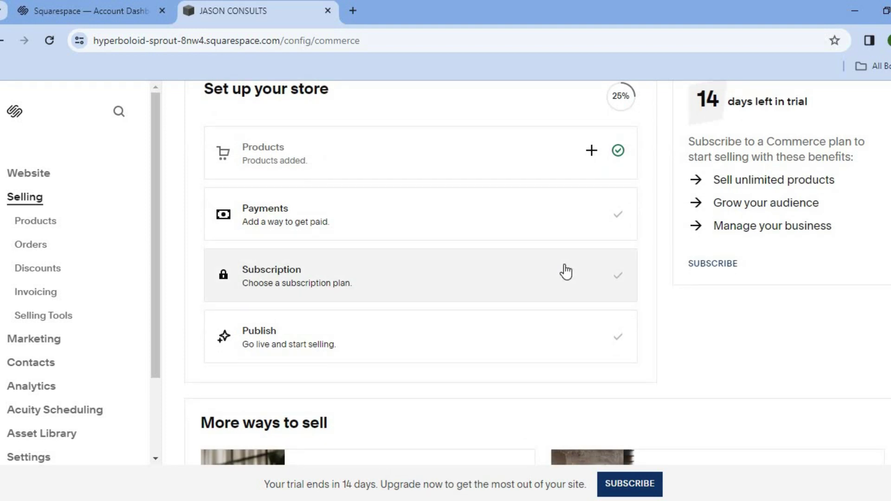
pyautogui.click(520, 221)
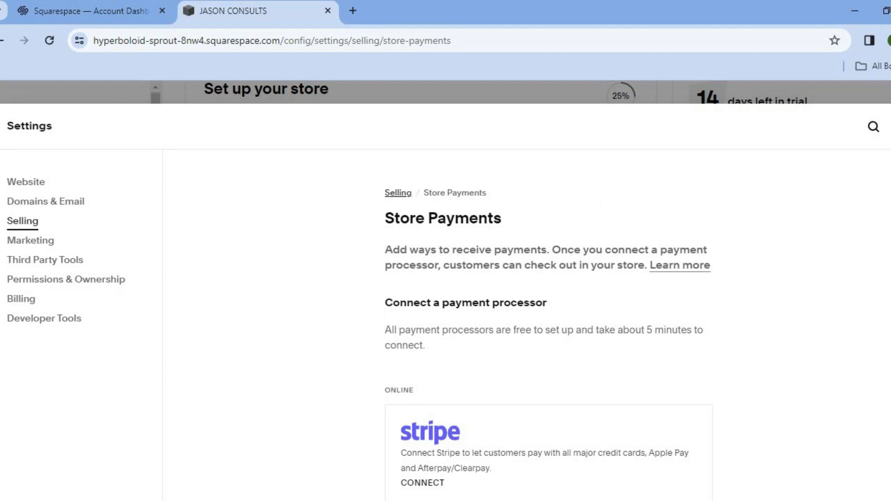
pyautogui.scroll(-2, 513, 399)
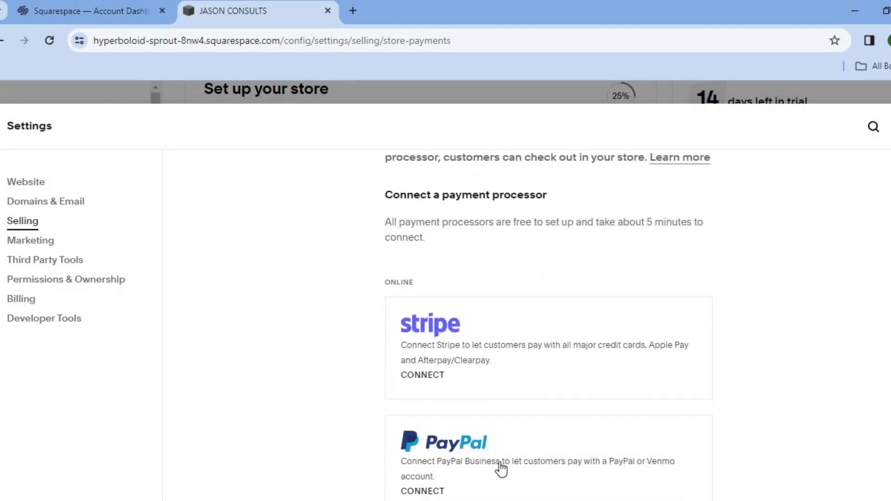
pyautogui.scroll(-4, 548, 324)
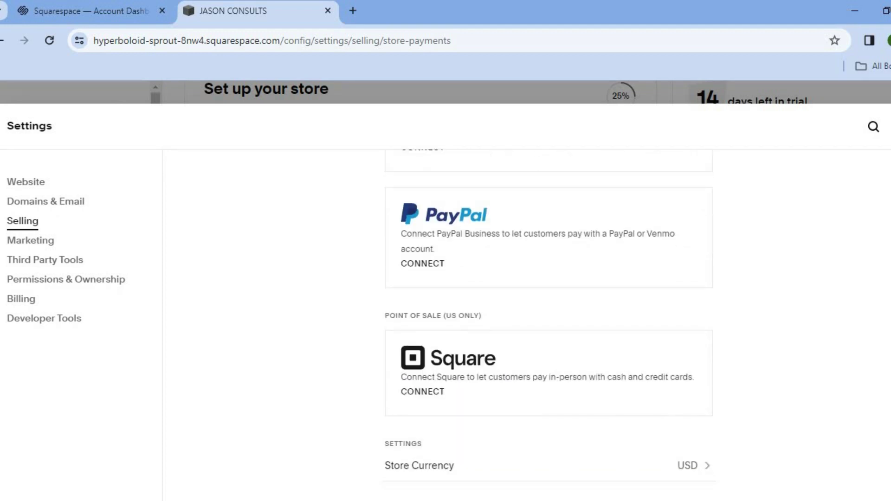
pyautogui.scroll(4, 548, 325)
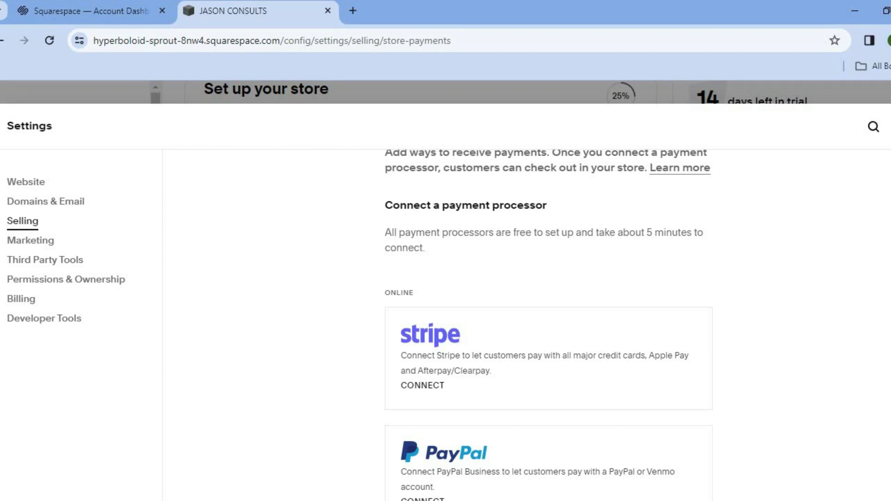
pyautogui.scroll(-3, 549, 324)
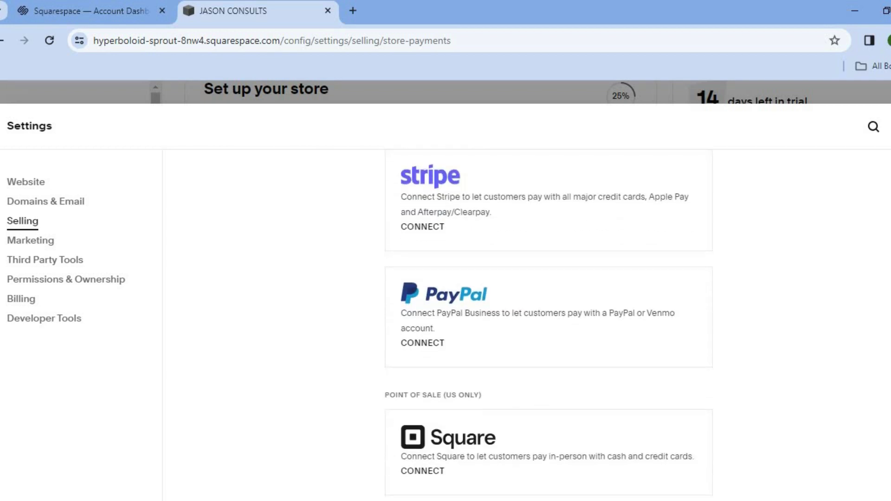
pyautogui.scroll(2, 549, 324)
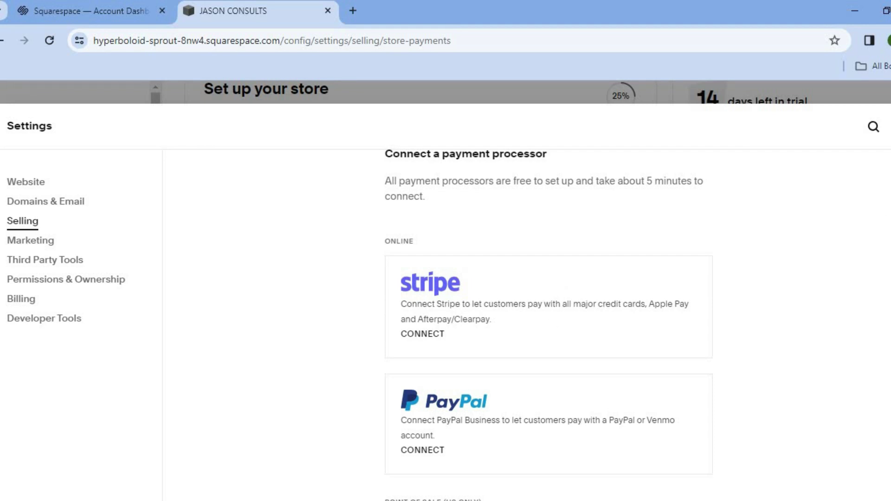
pyautogui.press('Escape')
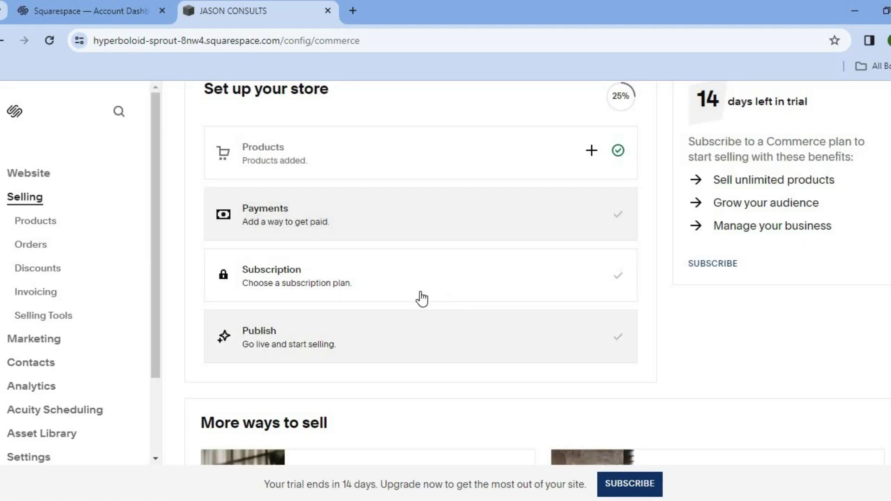
# Step: View the subscription plan choices, close them, and go to the Website pages list
pyautogui.click(420, 297)
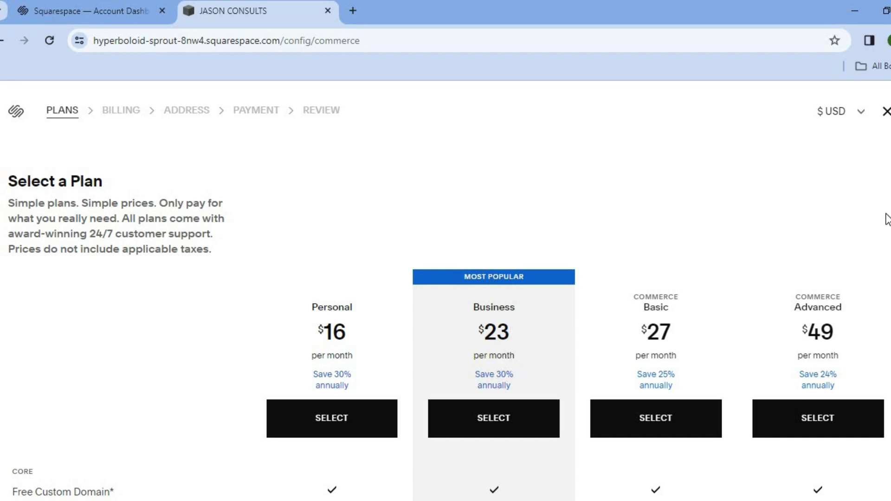
pyautogui.click(884, 112)
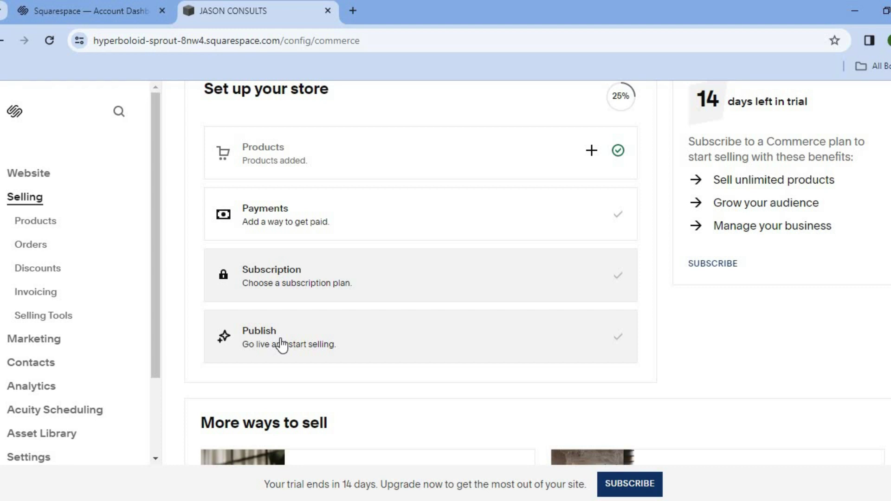
pyautogui.click(29, 174)
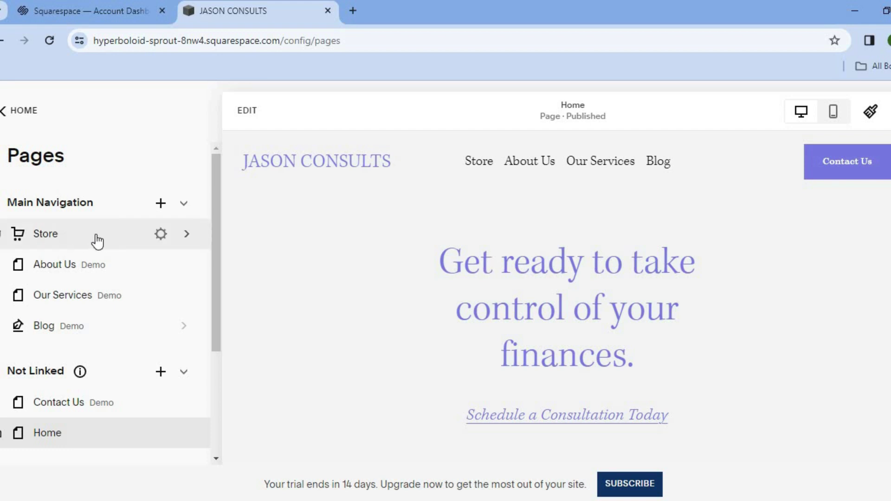
# Step: On the Store page, select CONSULTATION, apply the Half detail layout, and scroll its $10.00 preview
pyautogui.click(79, 245)
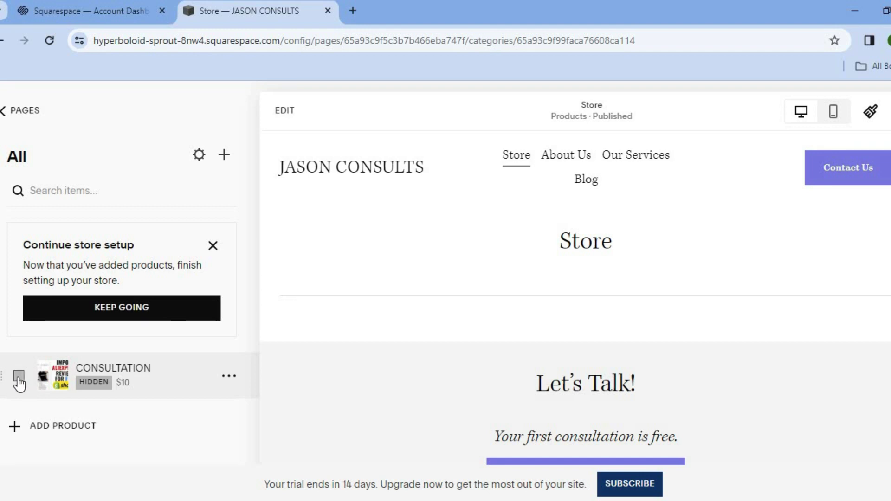
pyautogui.click(18, 377)
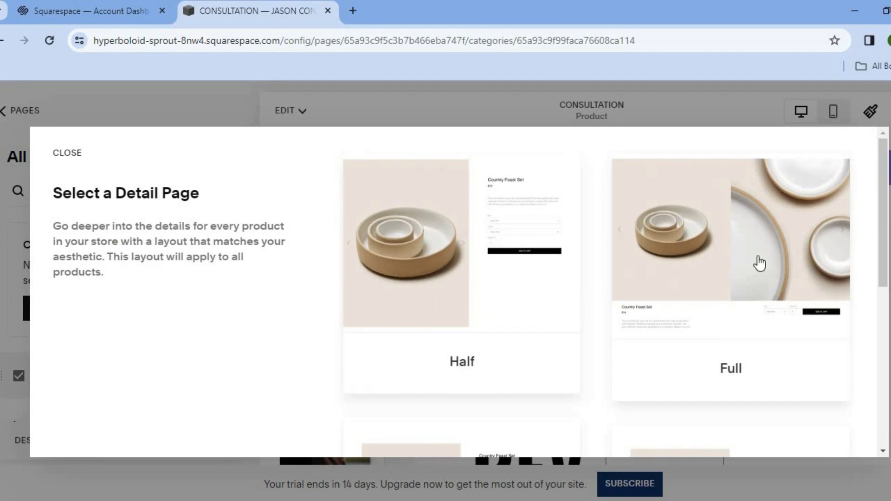
pyautogui.click(496, 279)
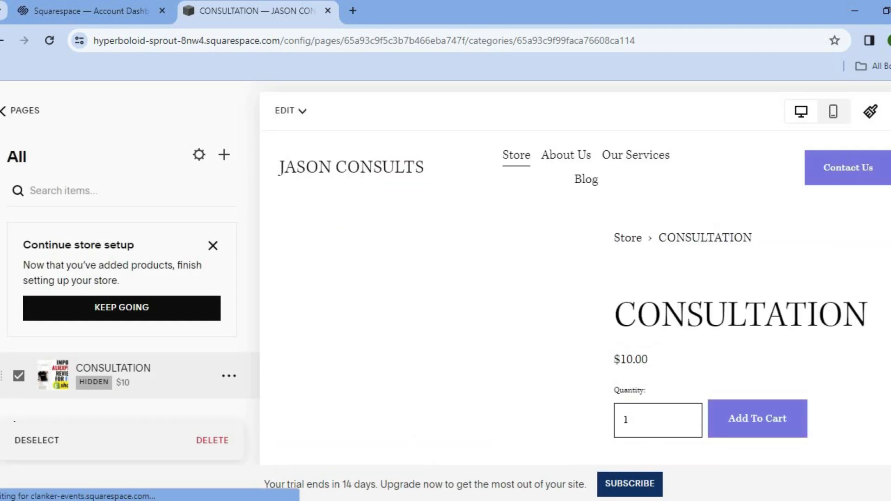
pyautogui.scroll(-4, 575, 279)
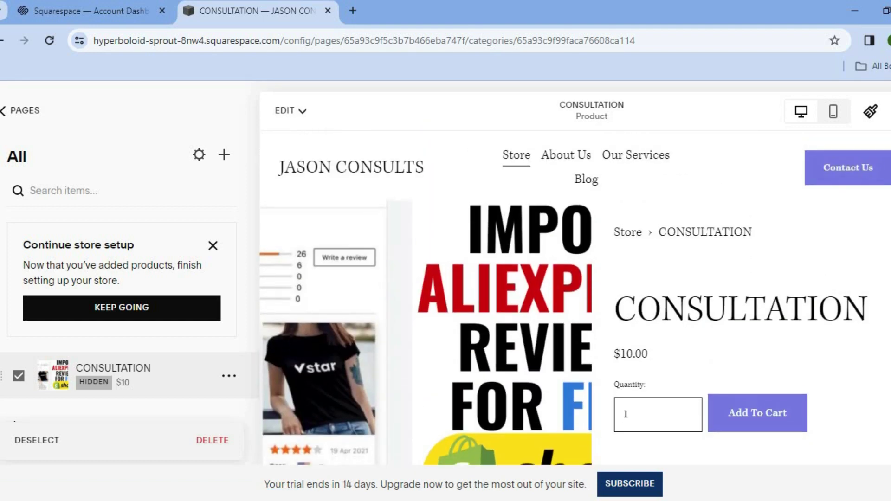
pyautogui.scroll(-2, 575, 278)
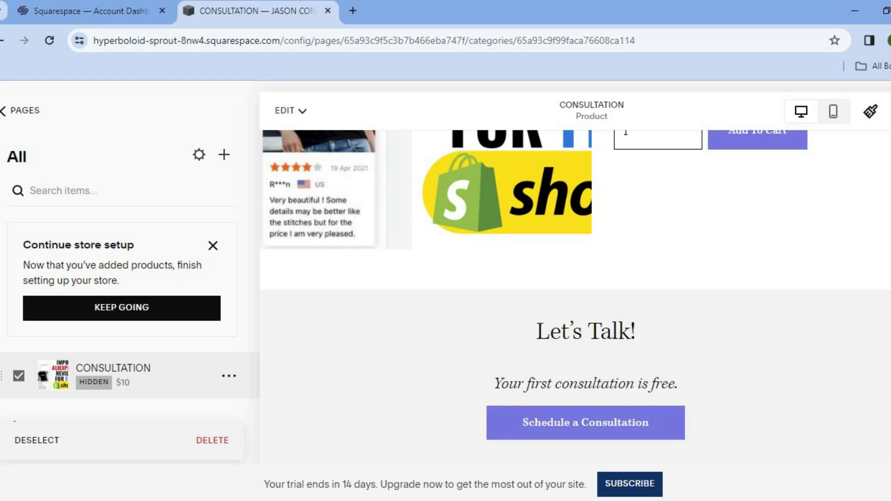
# Step: Follow Schedule a Consultation to Contact Us and scroll down past its form to the footer
pyautogui.click(626, 427)
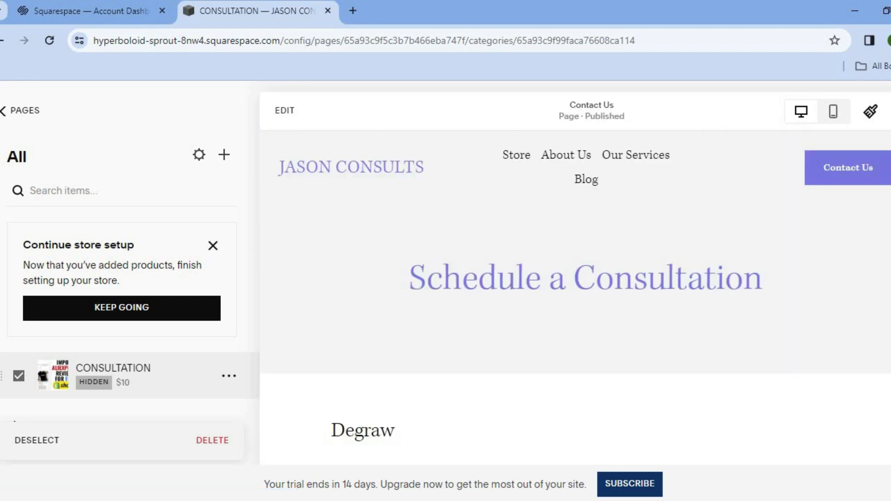
pyautogui.scroll(-4, 575, 297)
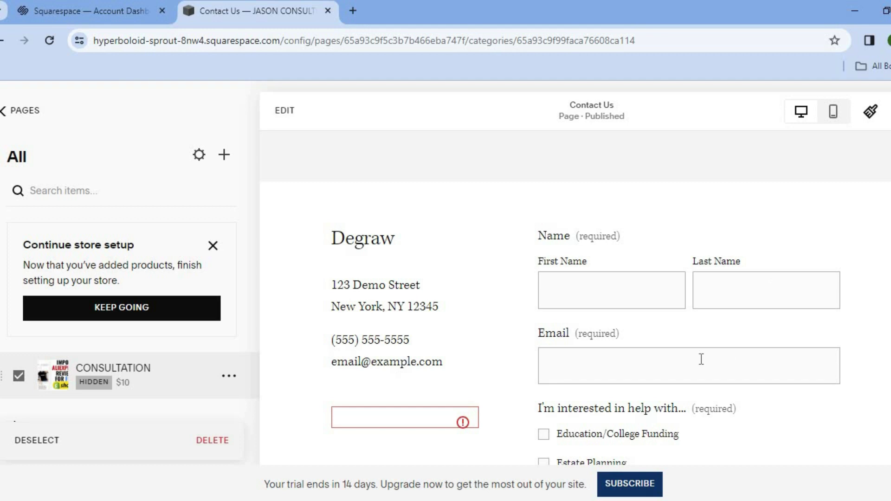
pyautogui.scroll(-4, 575, 306)
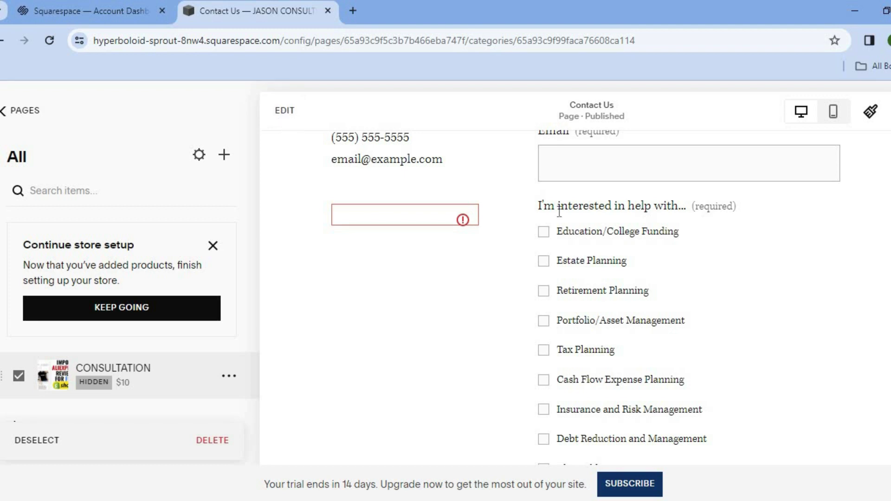
pyautogui.scroll(-10, 575, 297)
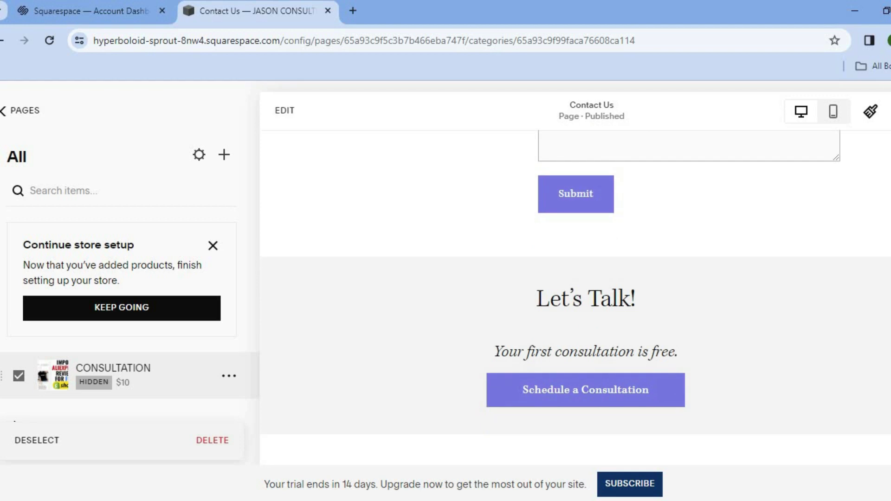
pyautogui.scroll(-4, 575, 297)
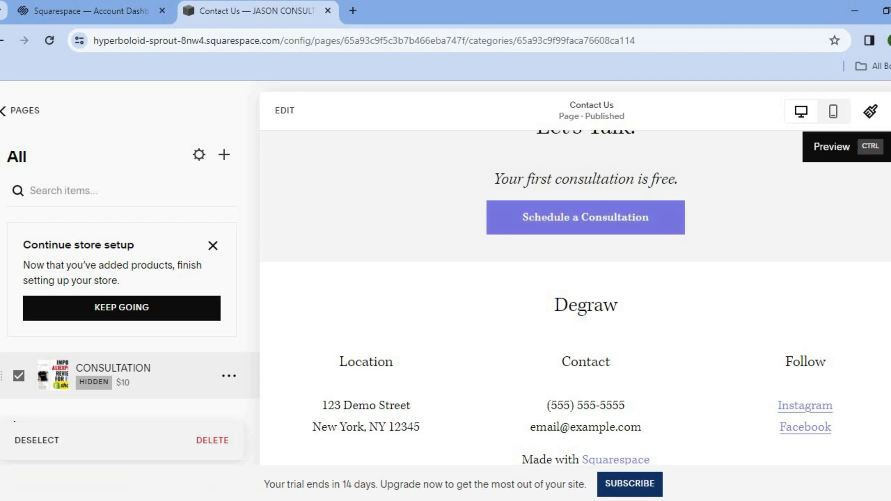
# Step: Preview the Contact Us page as visitors see it and scroll through it
pyautogui.click(870, 112)
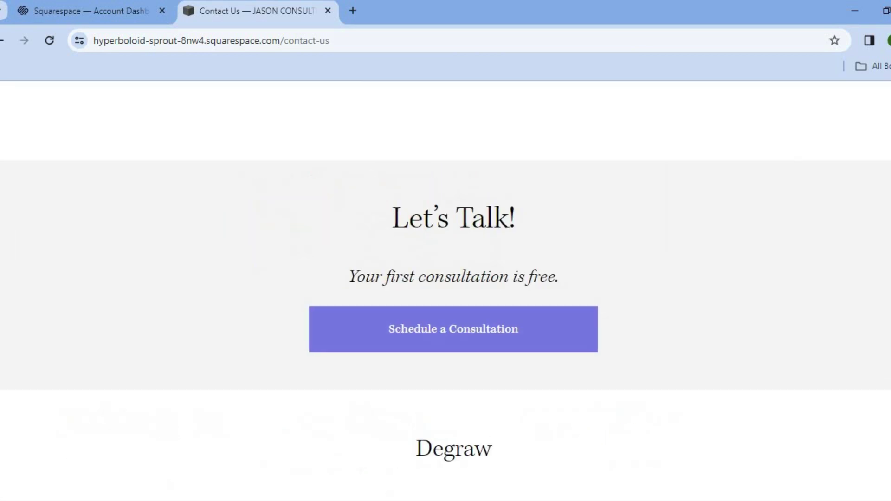
pyautogui.scroll(-3, 445, 287)
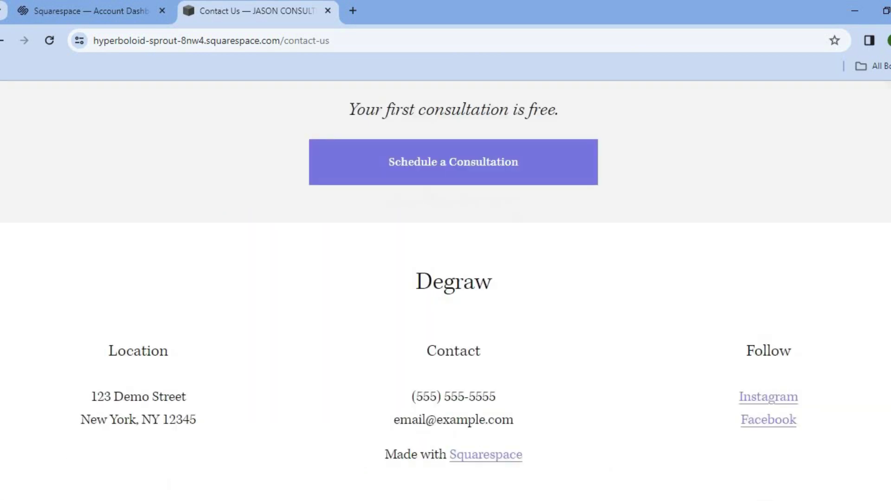
pyautogui.scroll(8, 445, 287)
pyautogui.scroll(8, 445, 287)
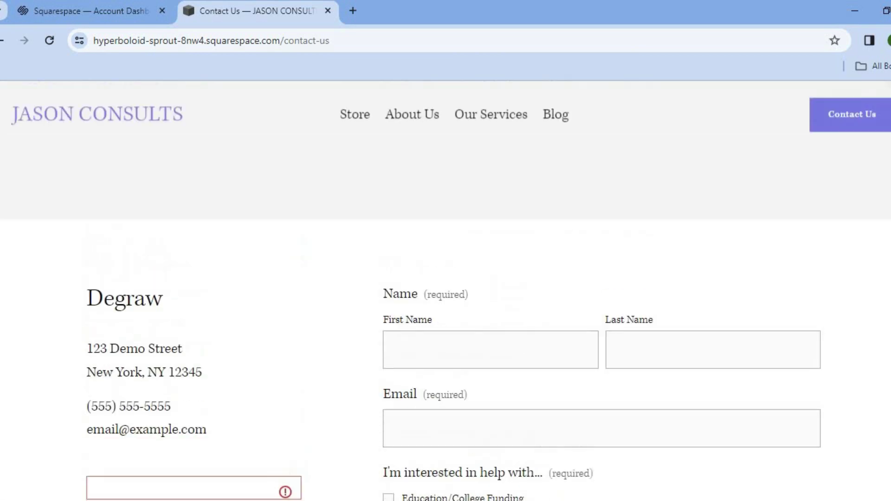
pyautogui.scroll(-1, 877, 179)
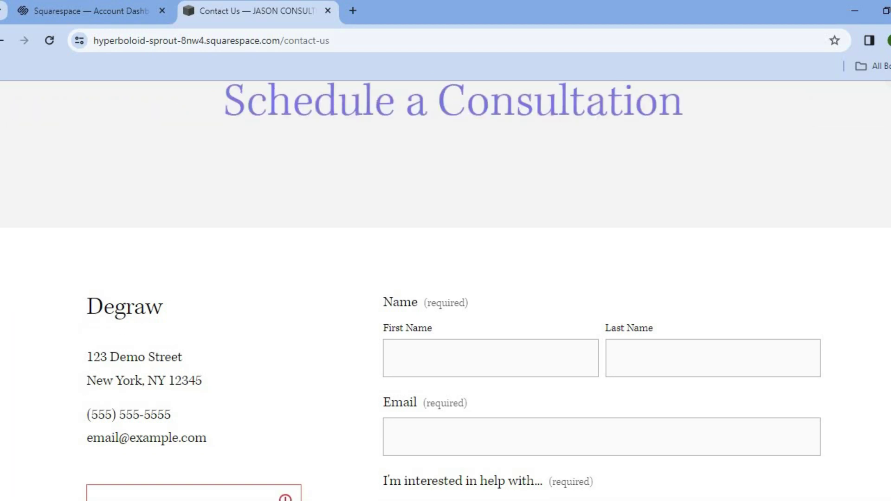
pyautogui.scroll(3, 434, 158)
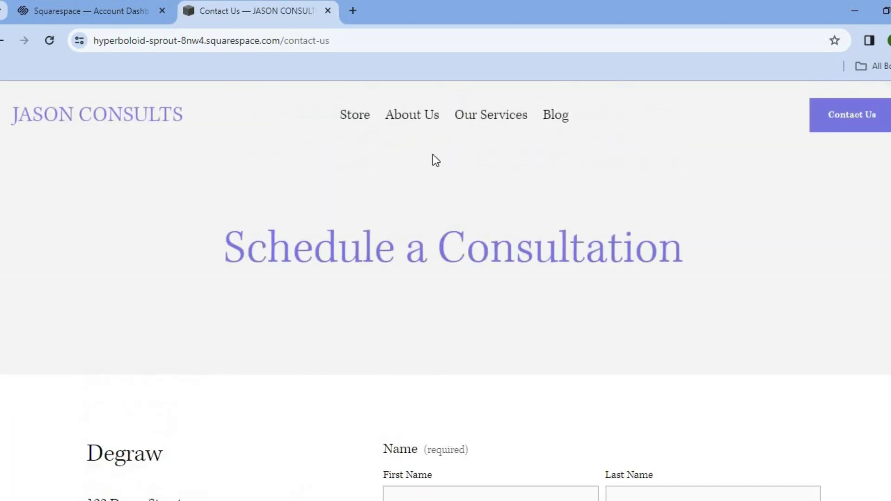
# Step: Go to the JASON CONSULTS home page, scroll it, then exit preview
pyautogui.click(147, 122)
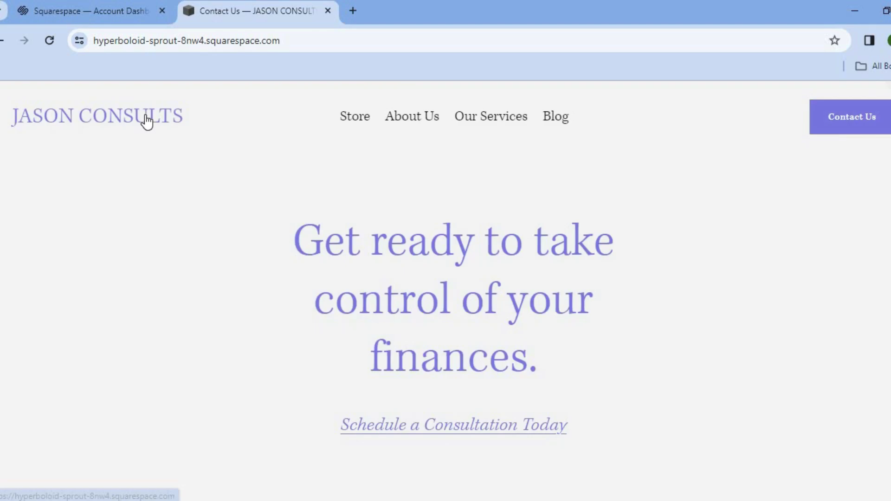
pyautogui.scroll(-10, 445, 288)
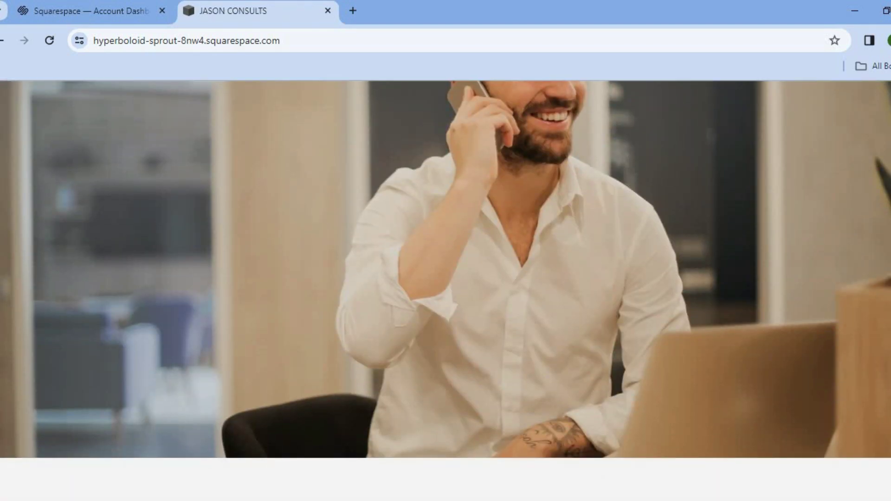
pyautogui.scroll(-15, 445, 290)
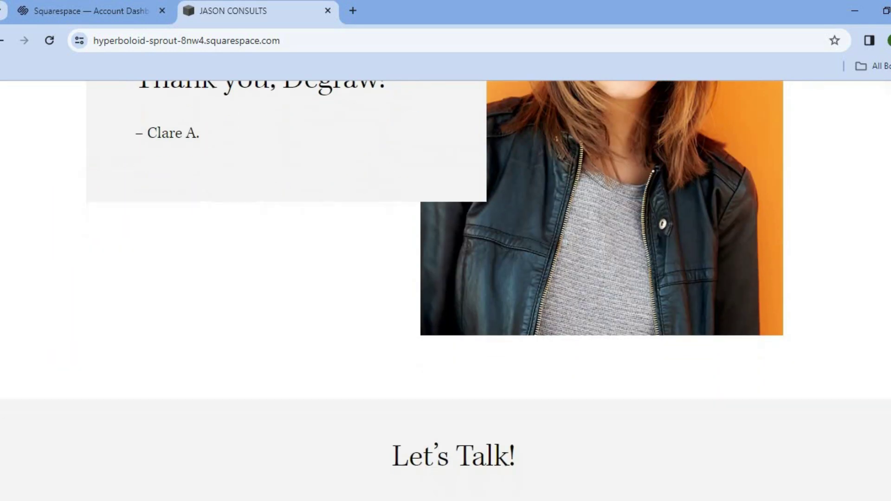
pyautogui.scroll(20, 446, 288)
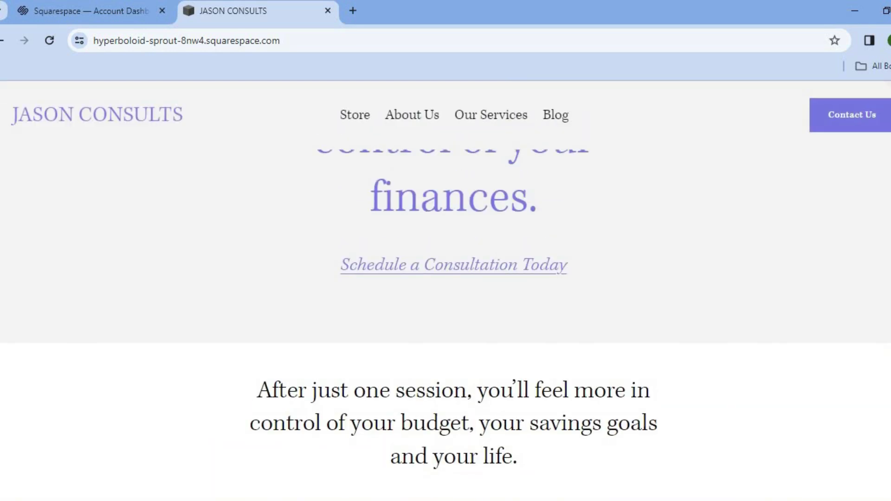
pyautogui.press('Escape')
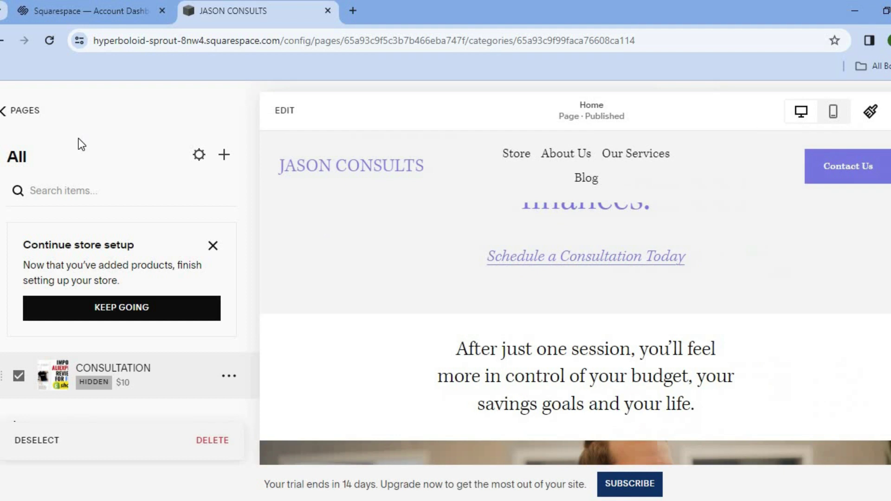
# Step: Open About Us from the page list, scroll through it in the editor, then exit editing
pyautogui.click(7, 110)
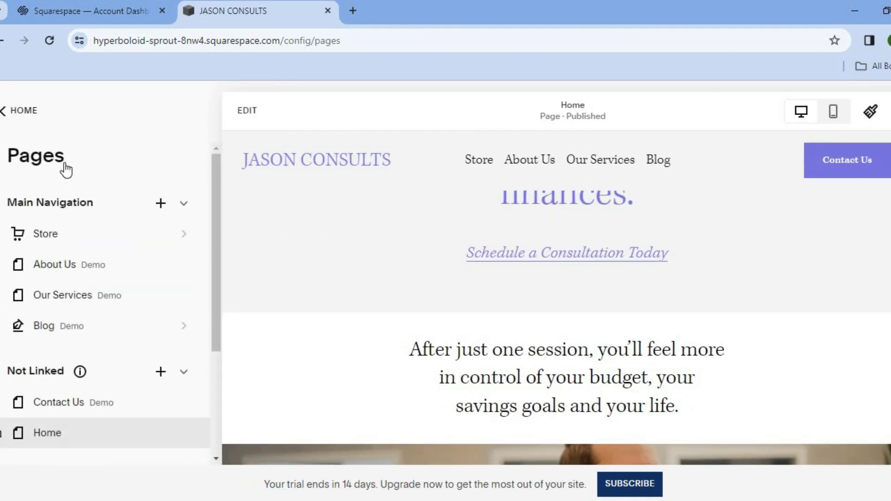
pyautogui.click(67, 263)
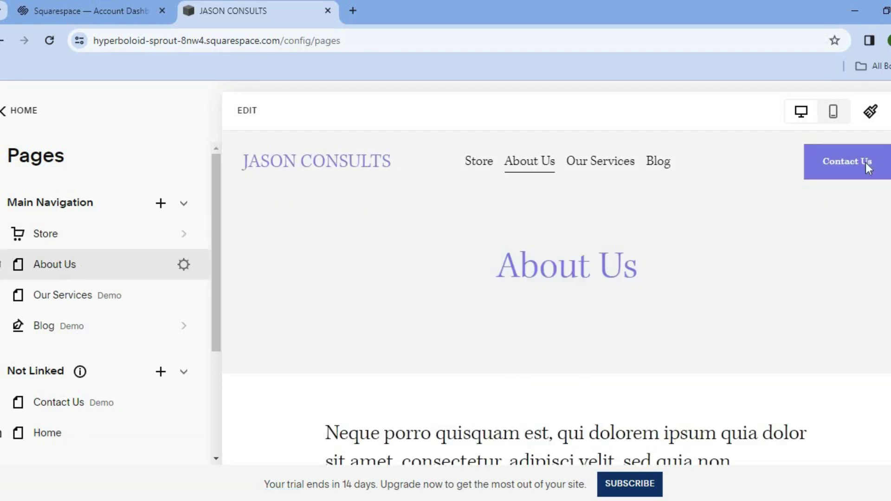
pyautogui.scroll(-8, 312, 219)
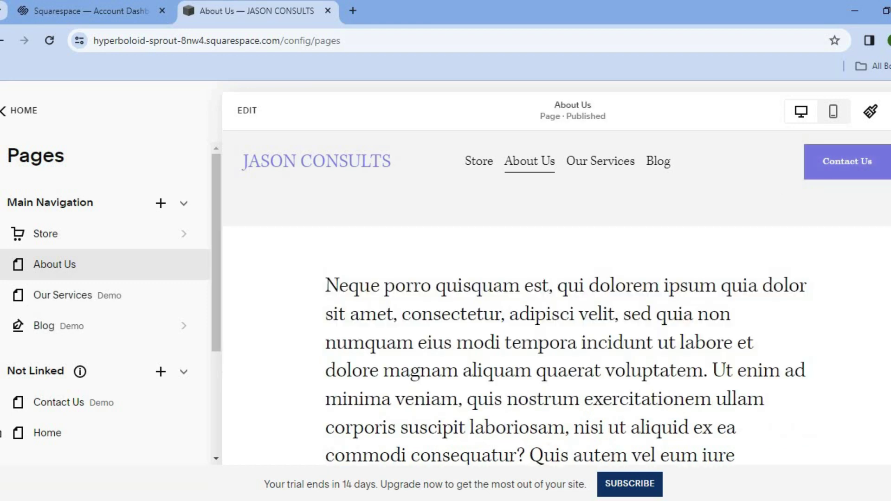
pyautogui.scroll(8, 312, 218)
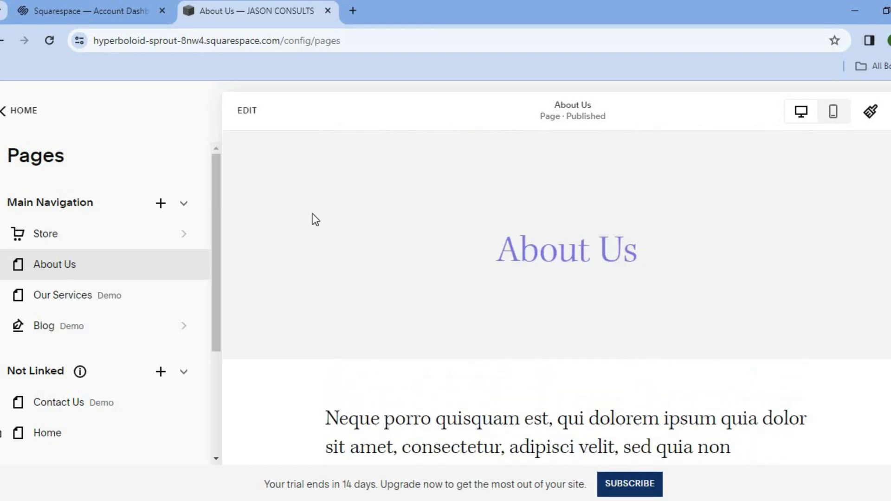
pyautogui.click(241, 119)
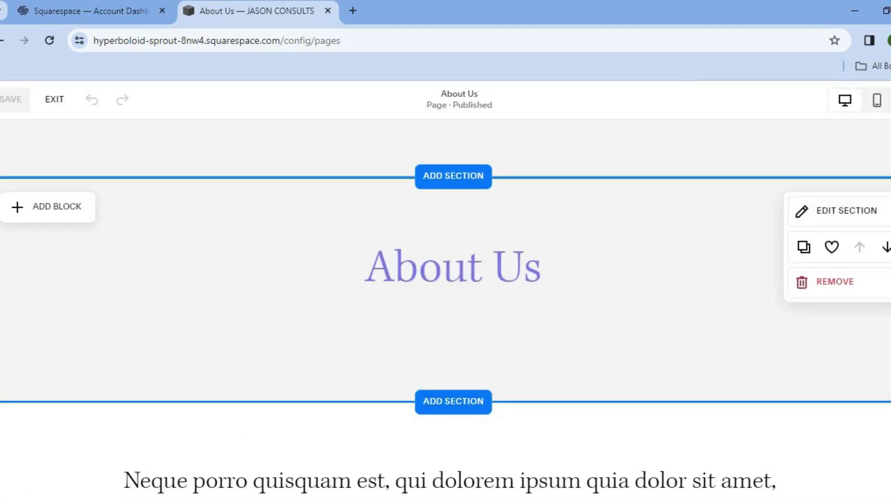
pyautogui.scroll(-15, 445, 309)
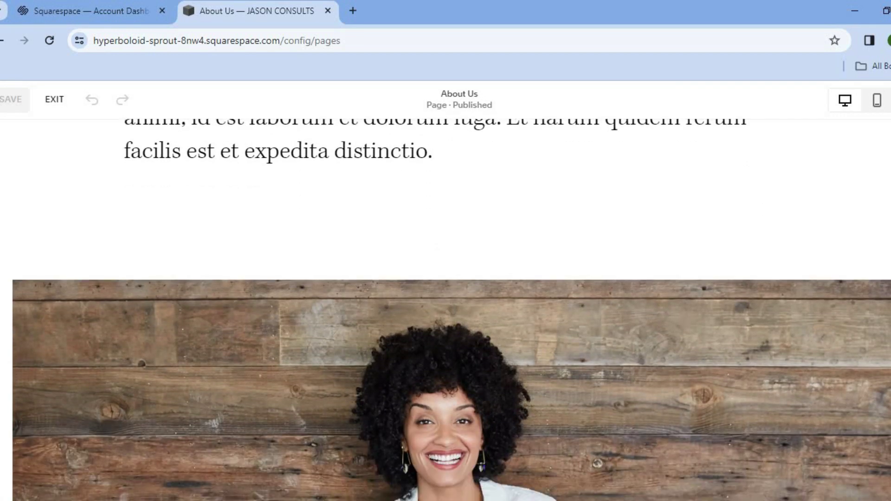
pyautogui.scroll(15, 297, 171)
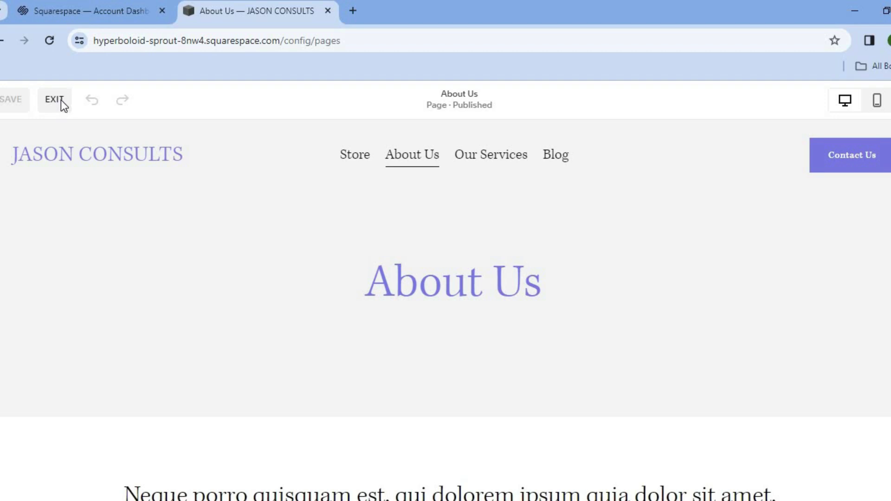
pyautogui.click(60, 100)
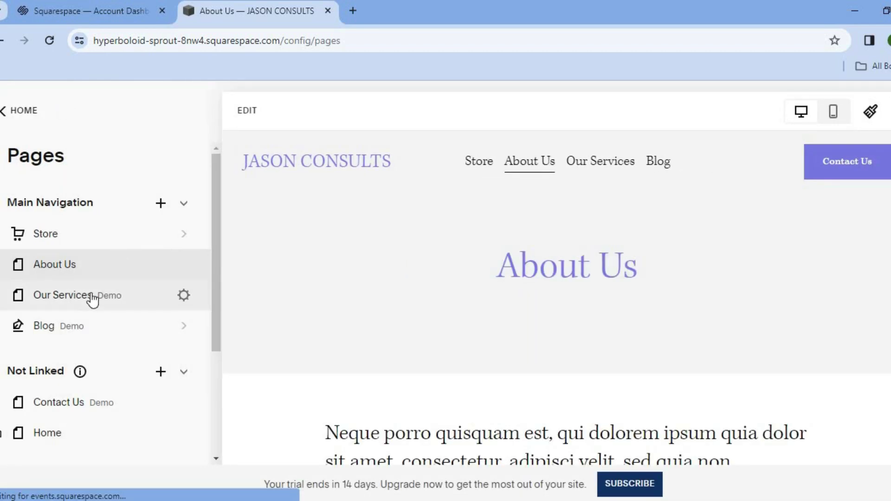
# Step: Scroll through the Our Services page preview, then open the Blog
pyautogui.click(92, 297)
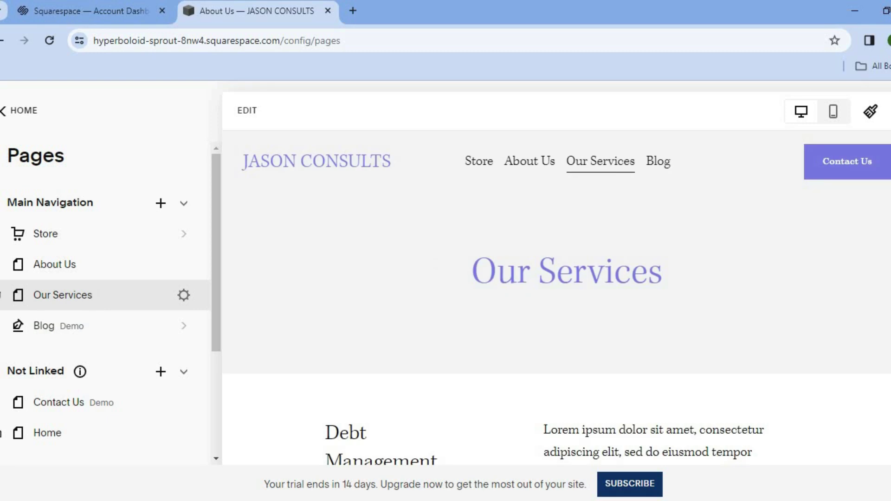
pyautogui.scroll(-5, 446, 266)
pyautogui.scroll(-1, 564, 298)
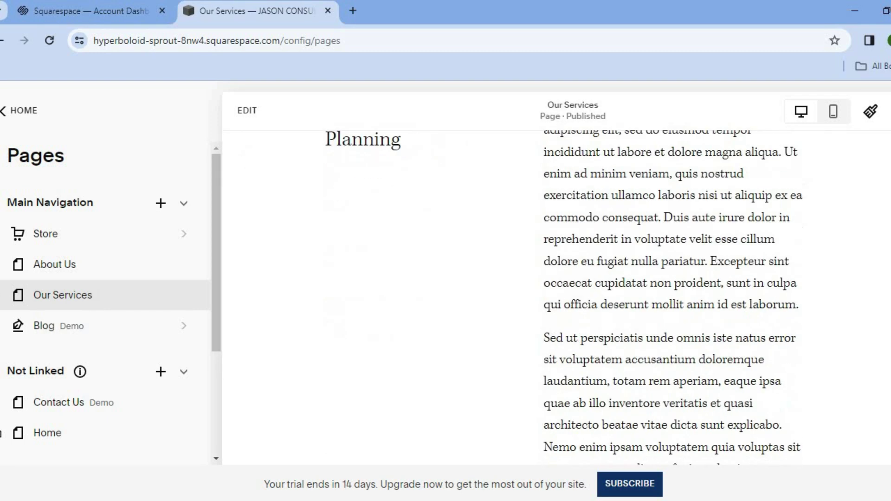
pyautogui.scroll(-3, 557, 297)
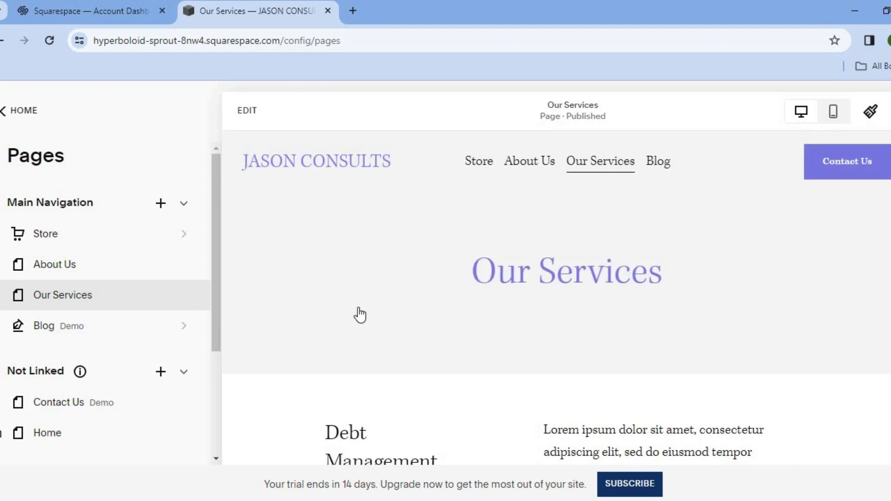
pyautogui.click(143, 332)
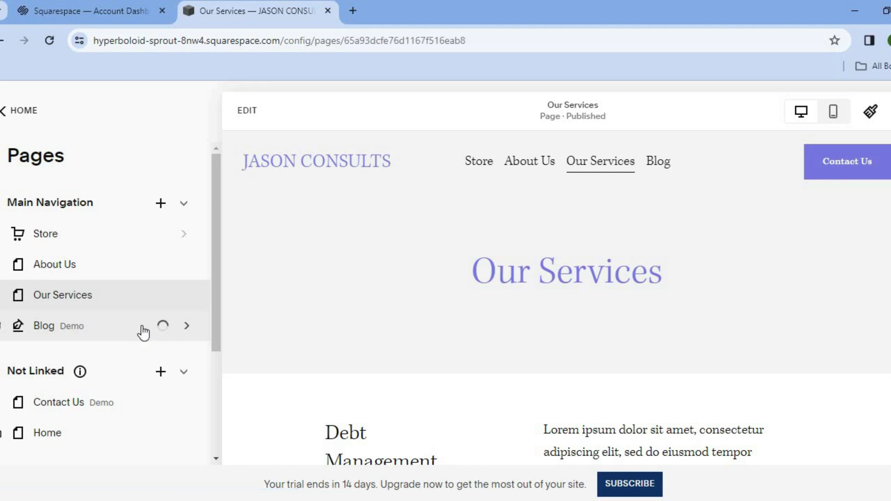